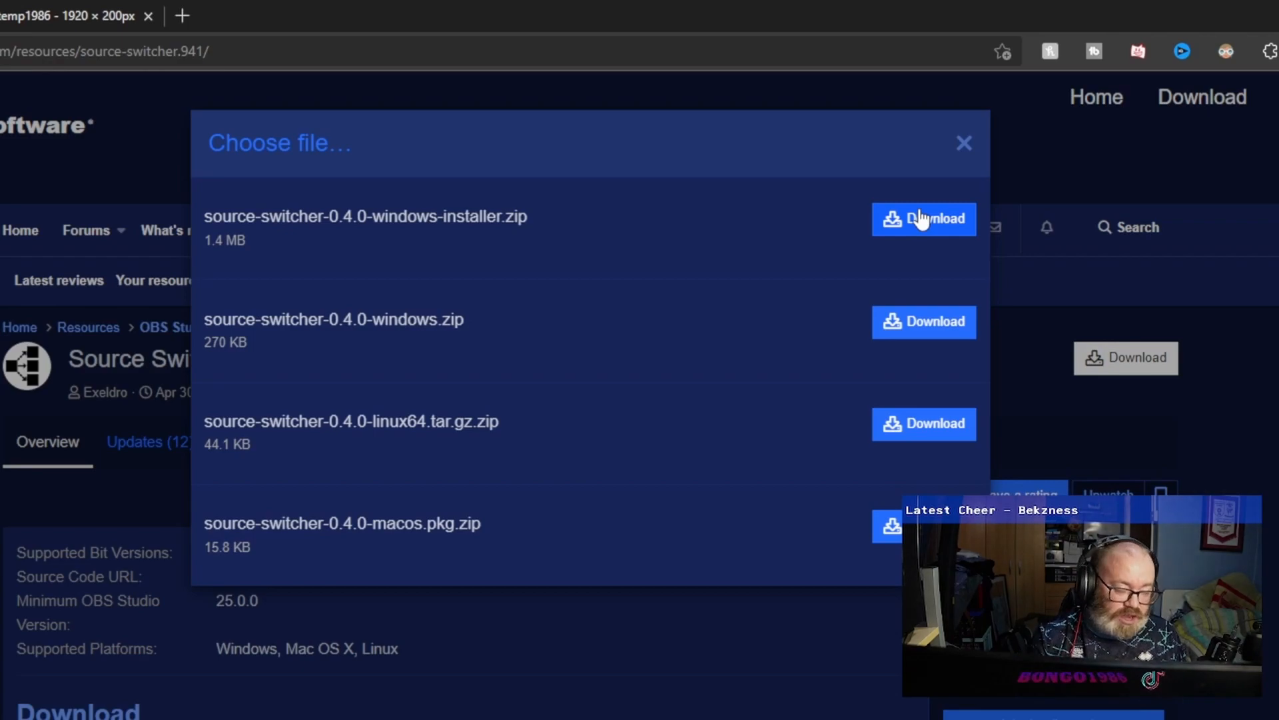
# Look over the Source Switcher plugin page, the TikTok banner design in Canva and the social banners in OBS's socials scene.
pyautogui.click(963, 143)
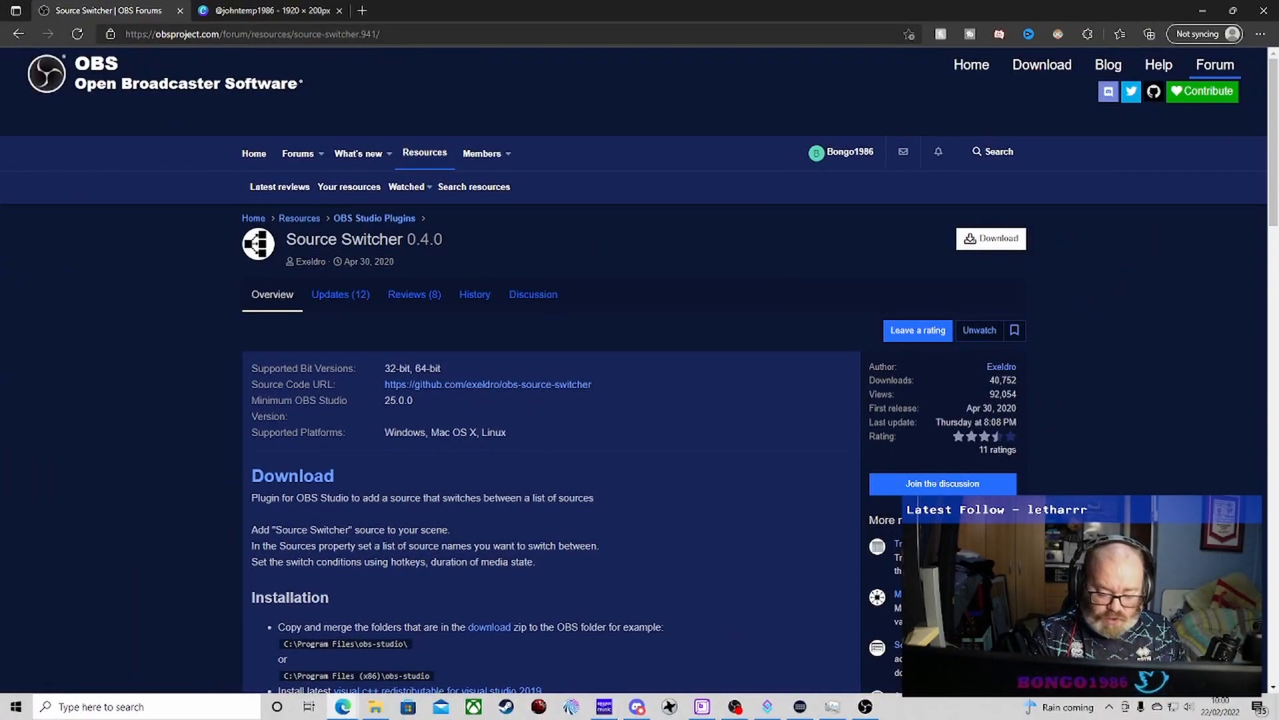
pyautogui.click(866, 706)
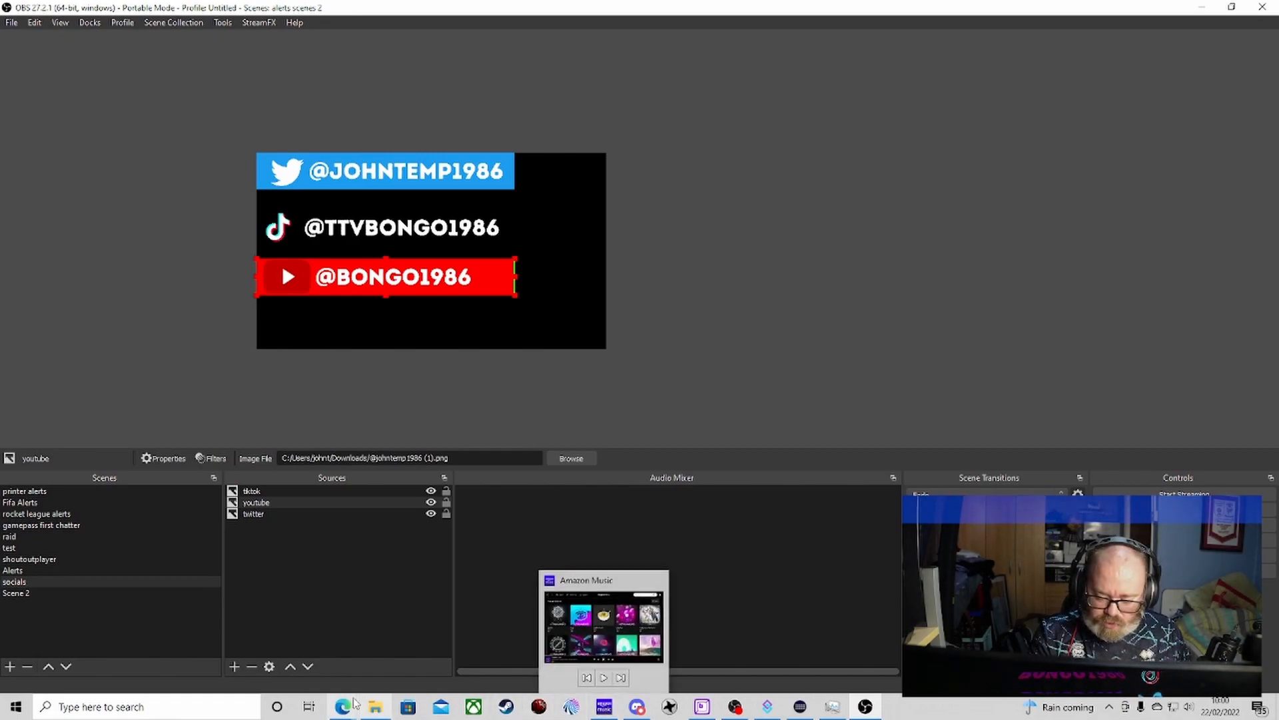
pyautogui.moveTo(357, 705)
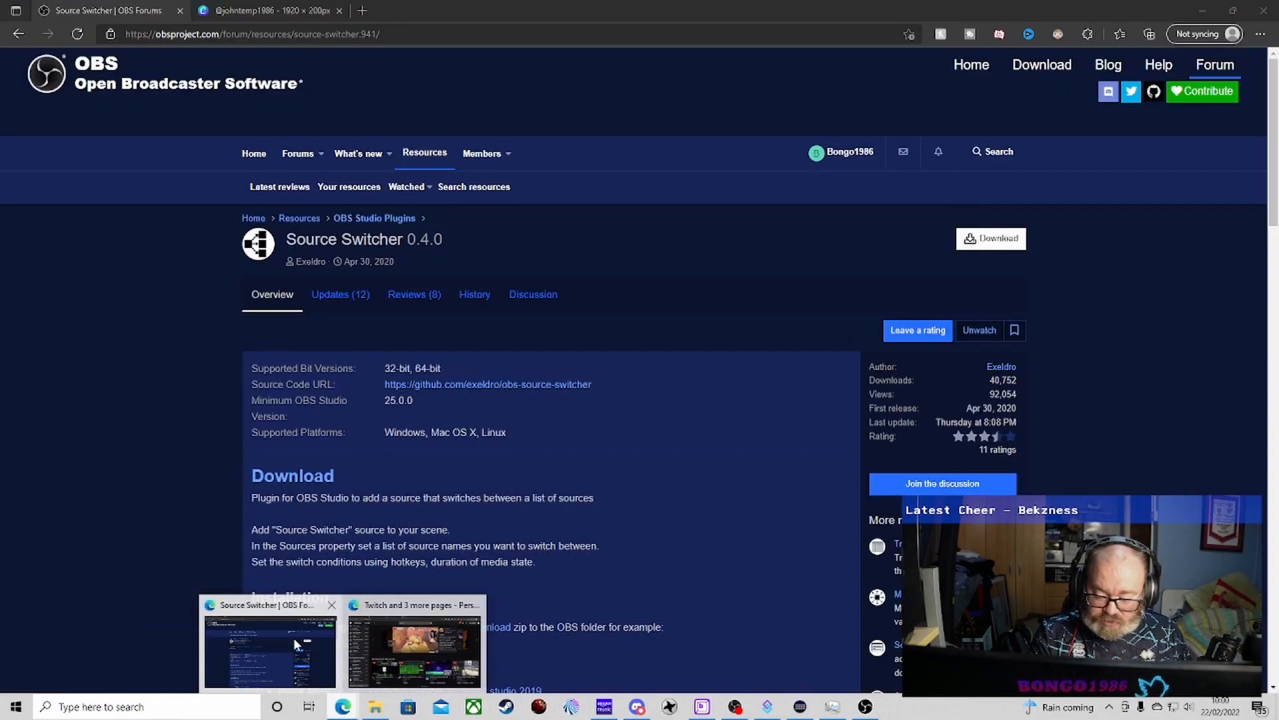
pyautogui.click(266, 639)
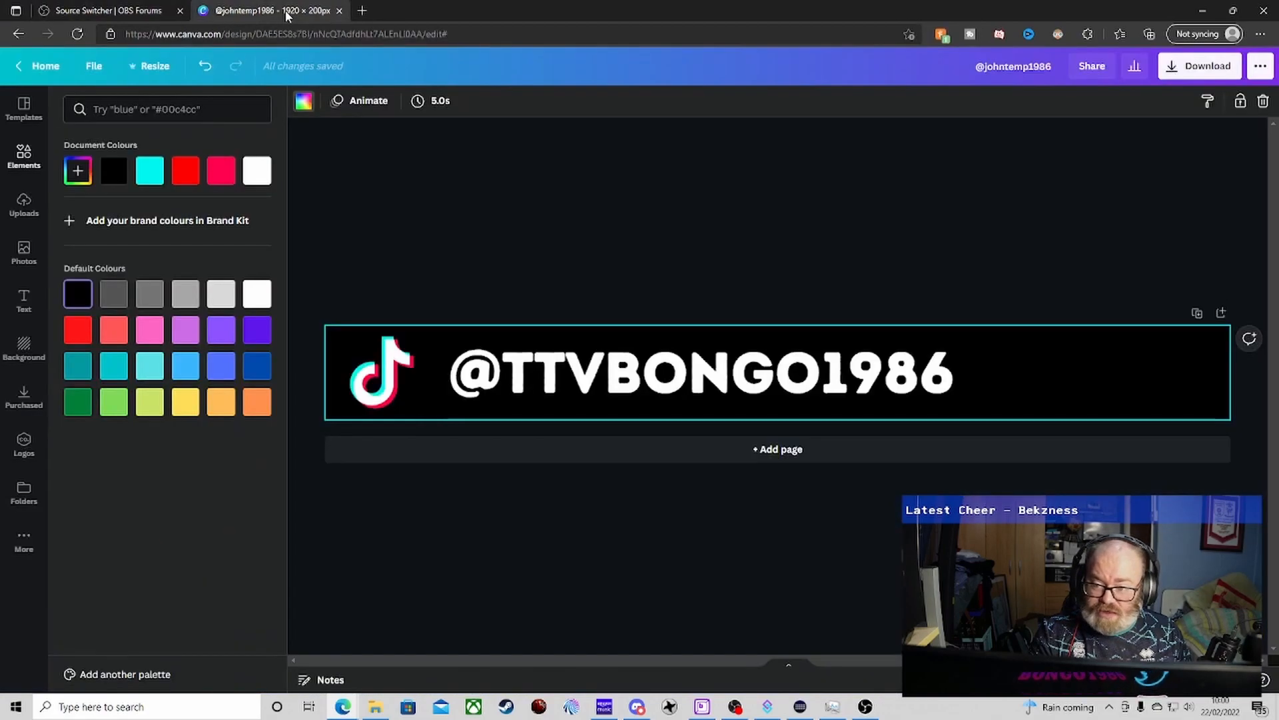
pyautogui.click(285, 11)
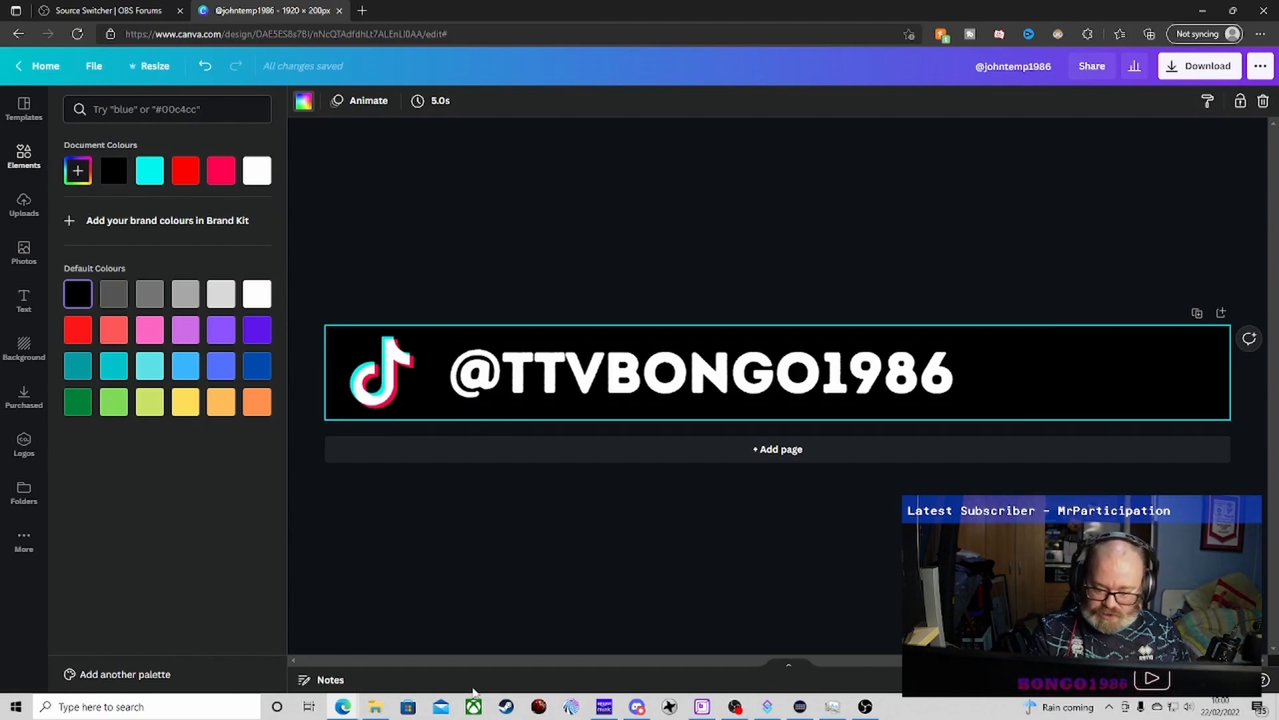
pyautogui.moveTo(345, 706)
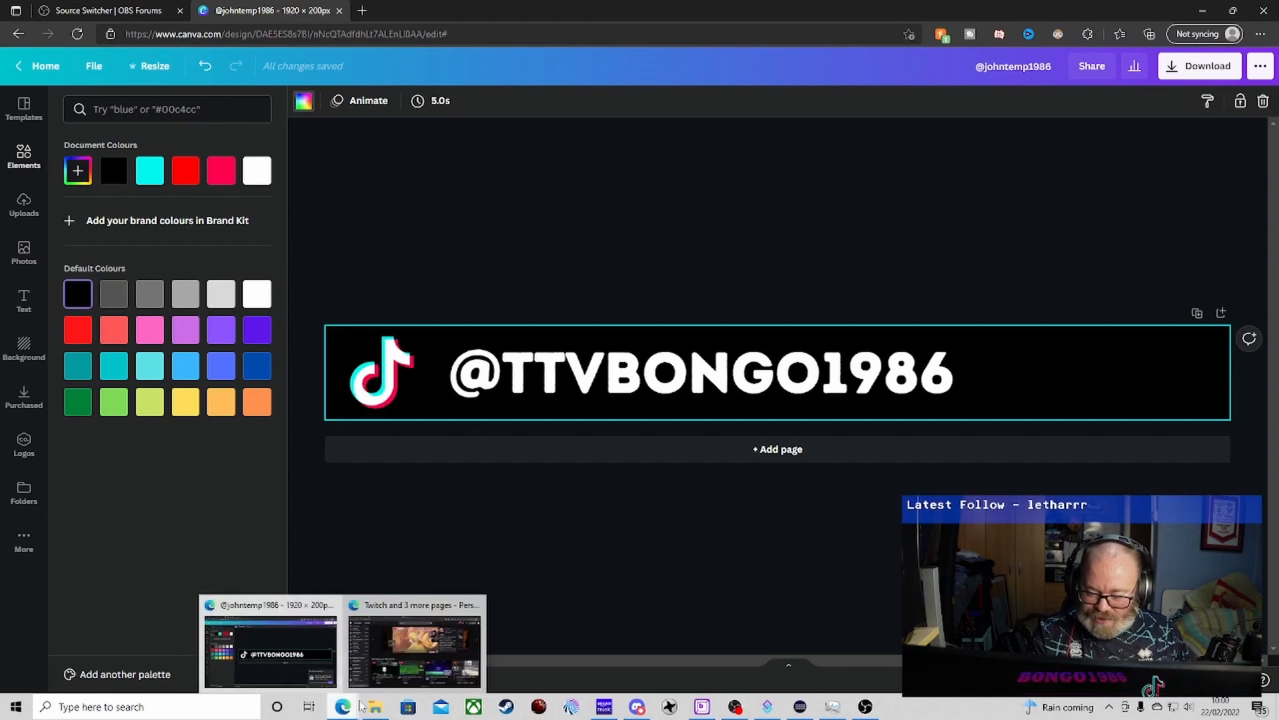
pyautogui.click(869, 709)
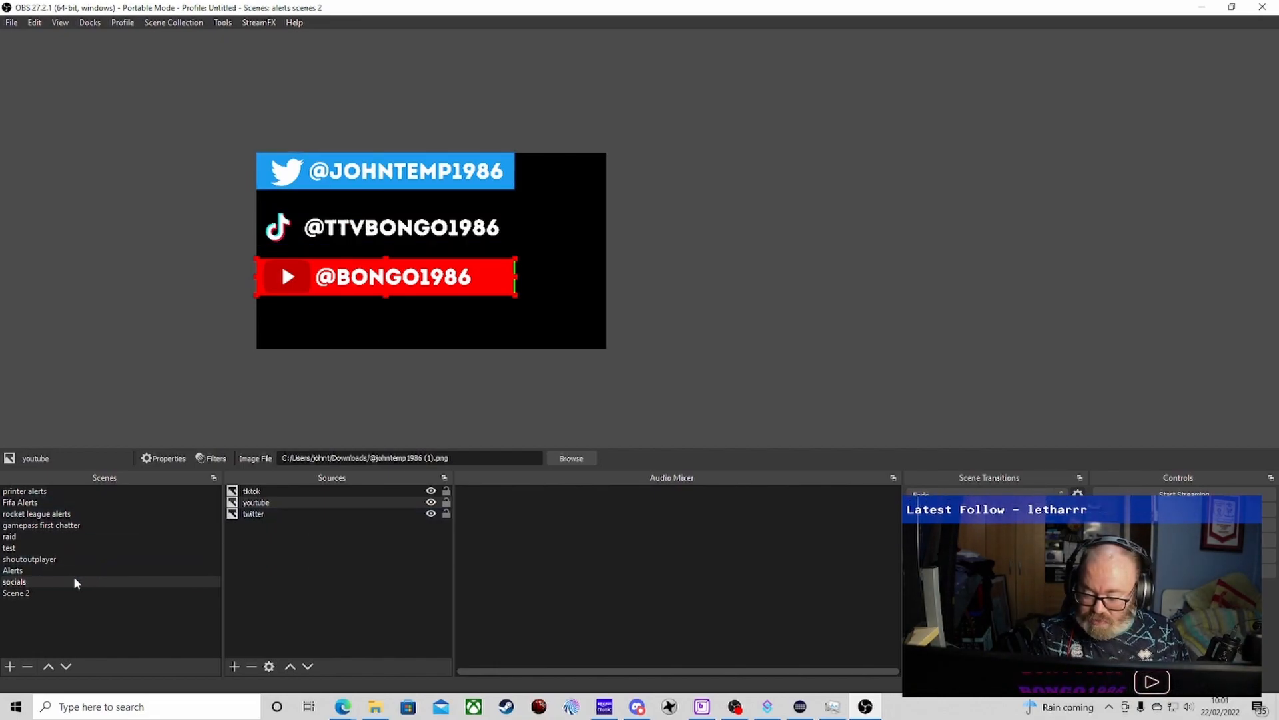
pyautogui.click(270, 532)
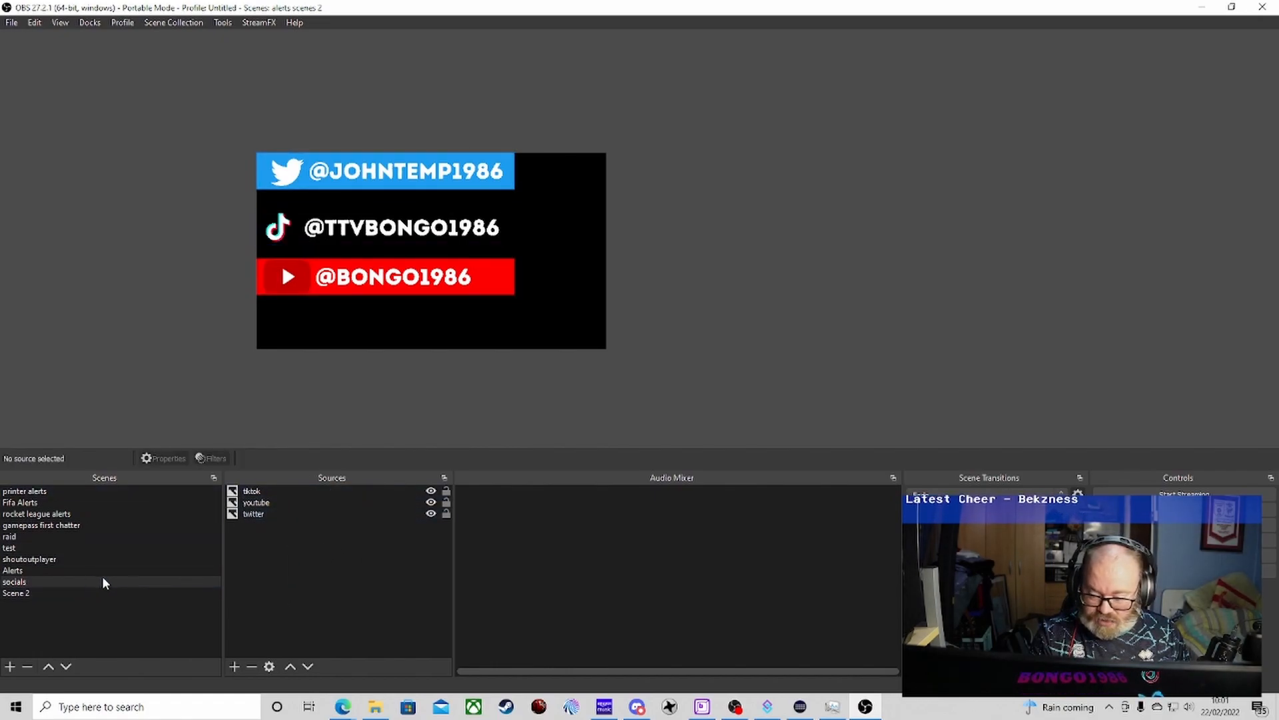
# Create a new Source Switcher source with its default name in Scene 2.
pyautogui.click(28, 591)
pyautogui.rightClick(293, 541)
pyautogui.moveTo(318, 550)
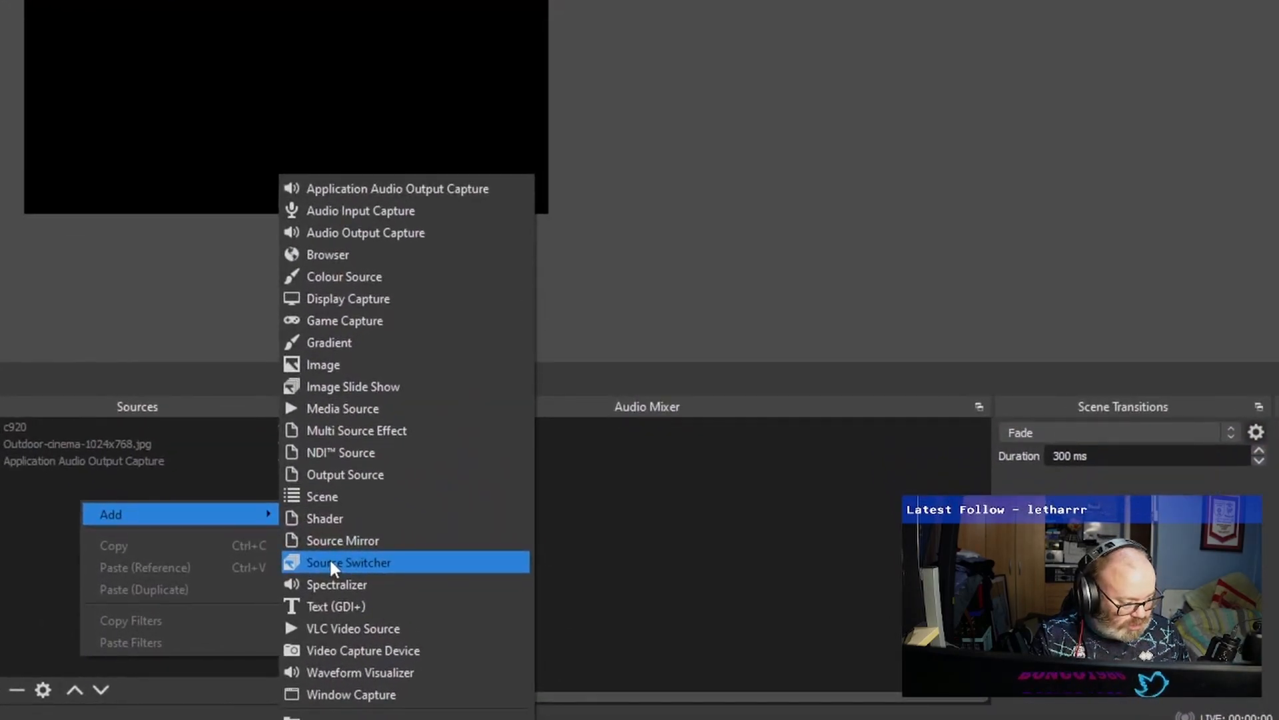
pyautogui.click(330, 561)
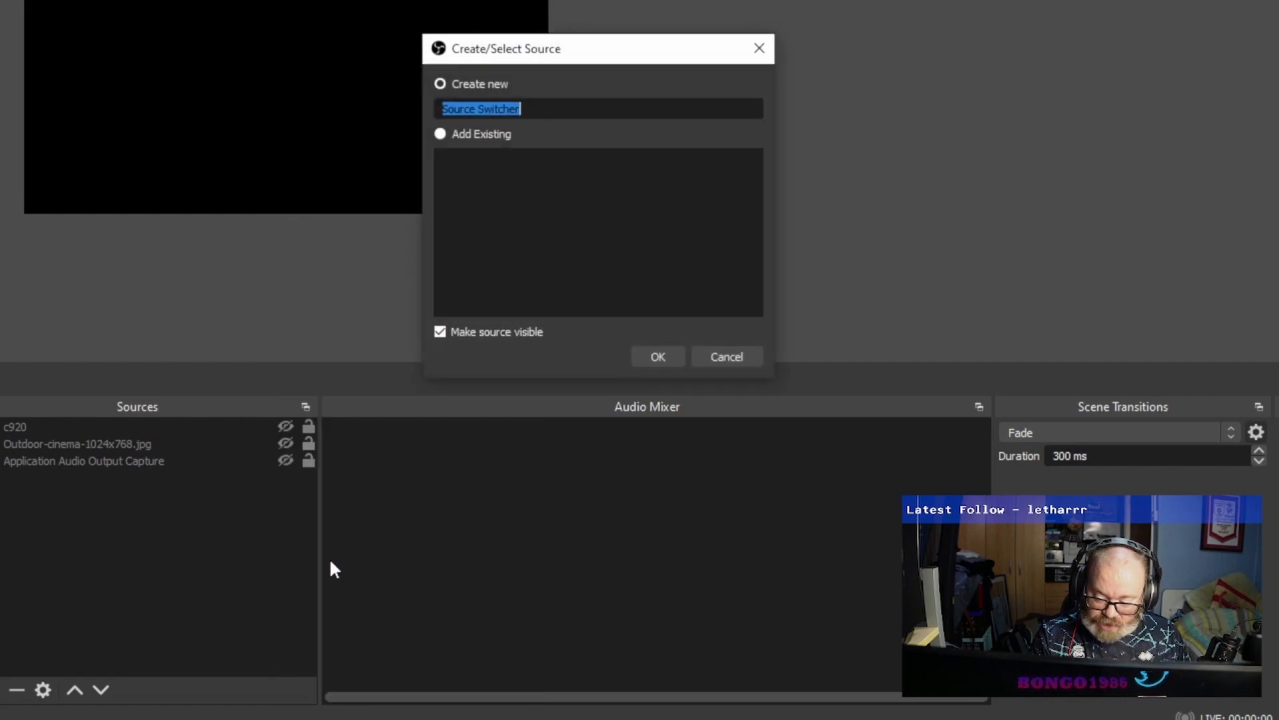
pyautogui.click(658, 356)
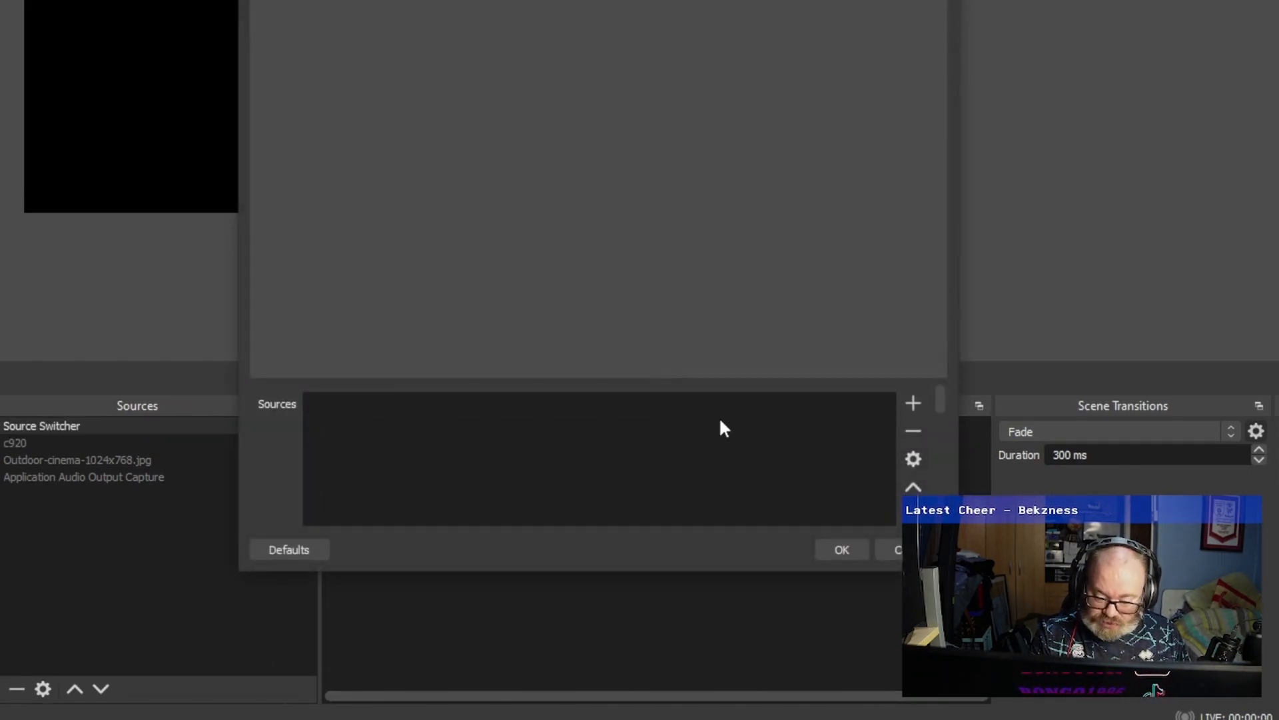
# Add the entries tiktok, youtube and twitter to the source switcher's list of sources.
pyautogui.click(919, 403)
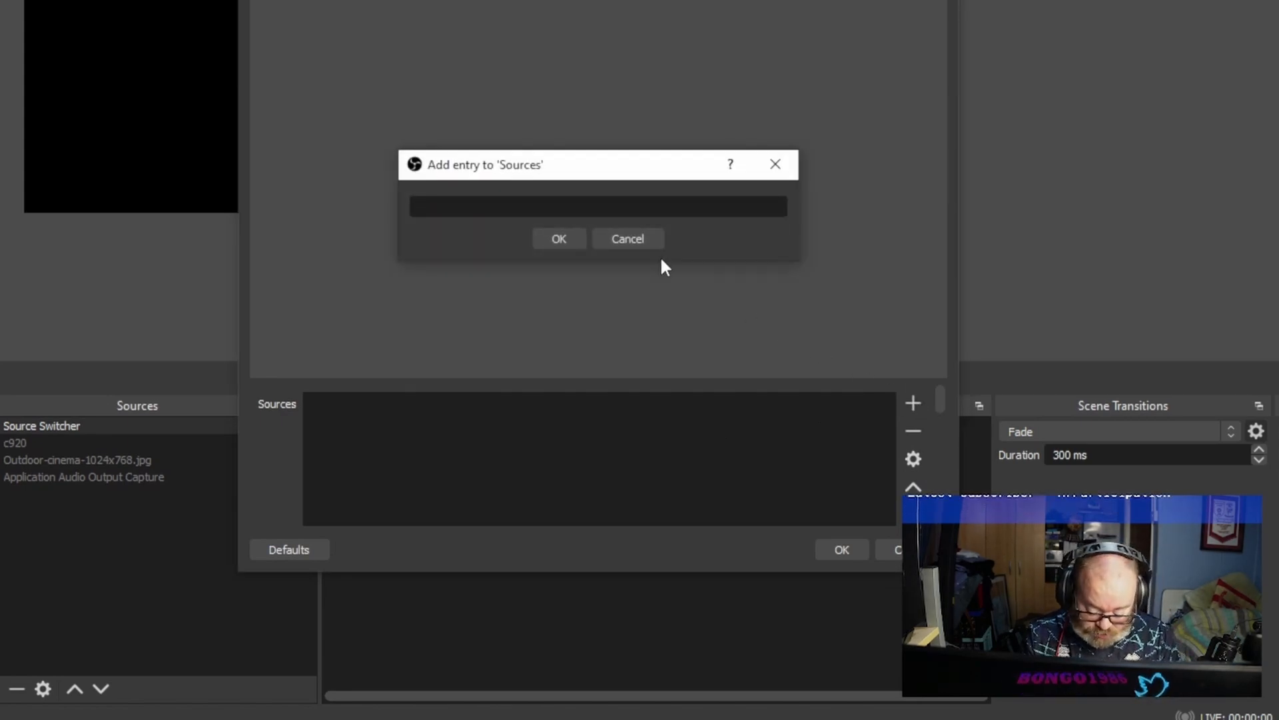
pyautogui.write('tiktok')
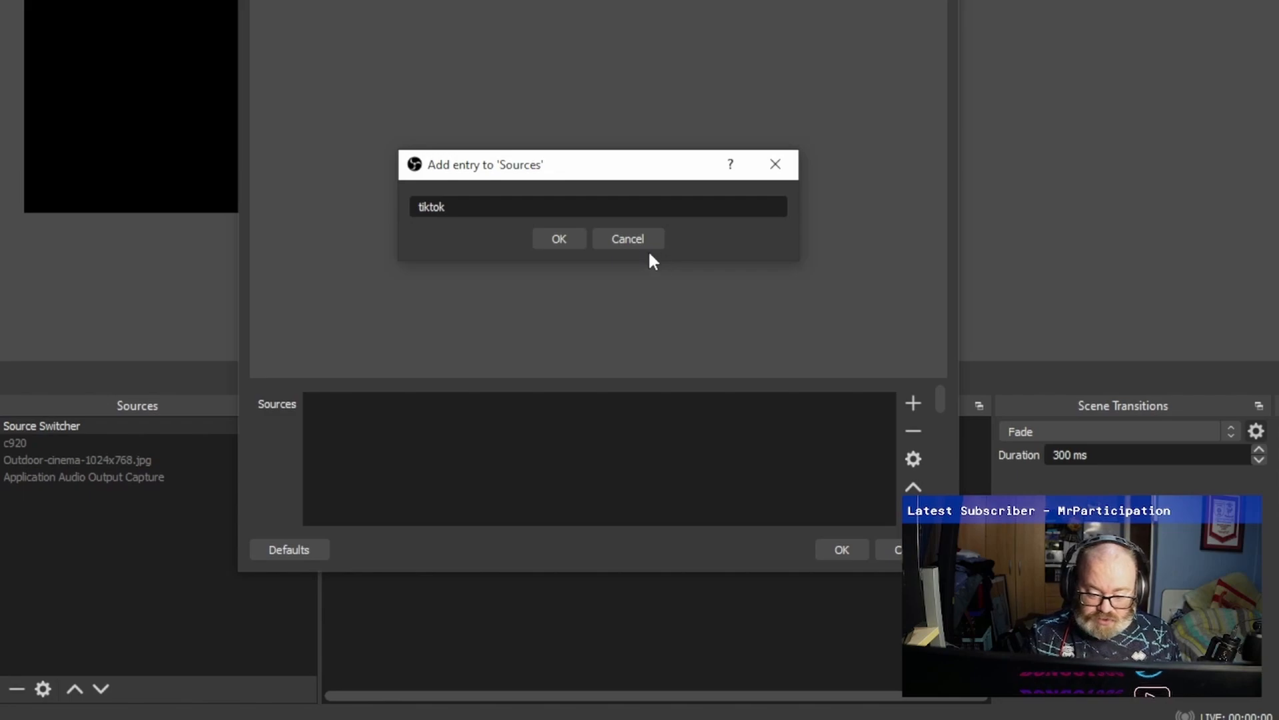
pyautogui.click(560, 240)
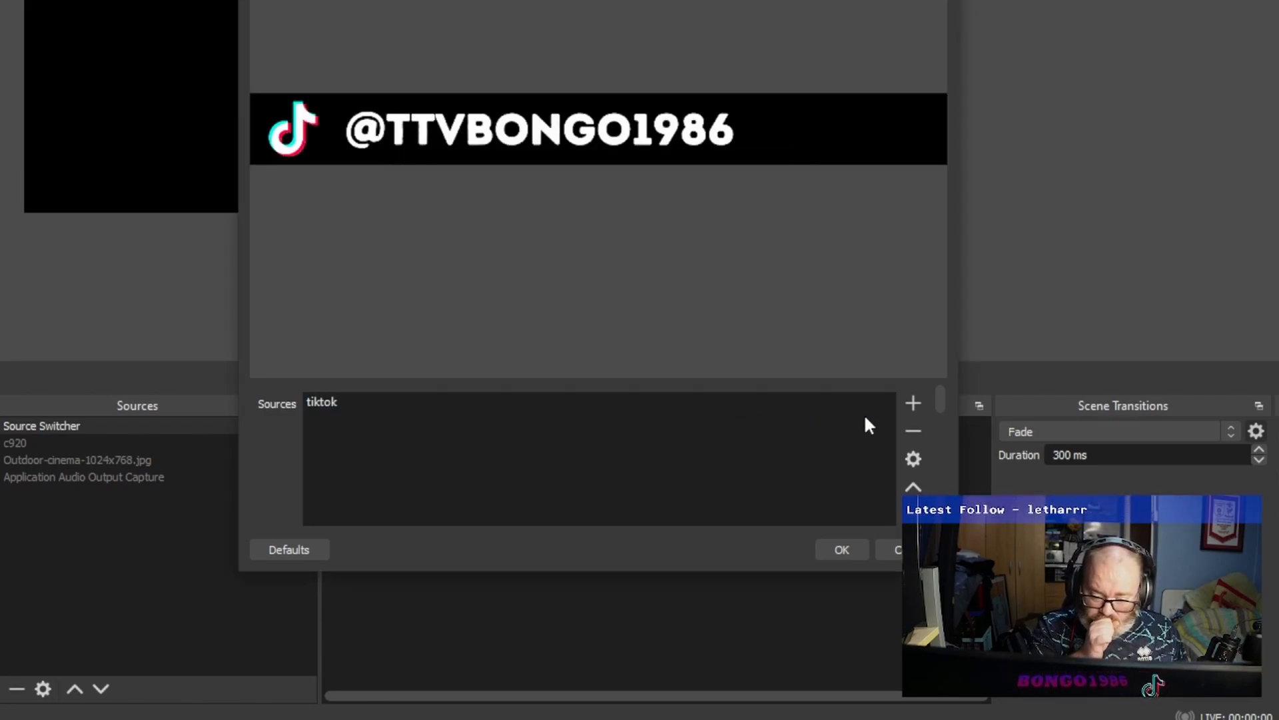
pyautogui.click(912, 404)
pyautogui.write('youtube')
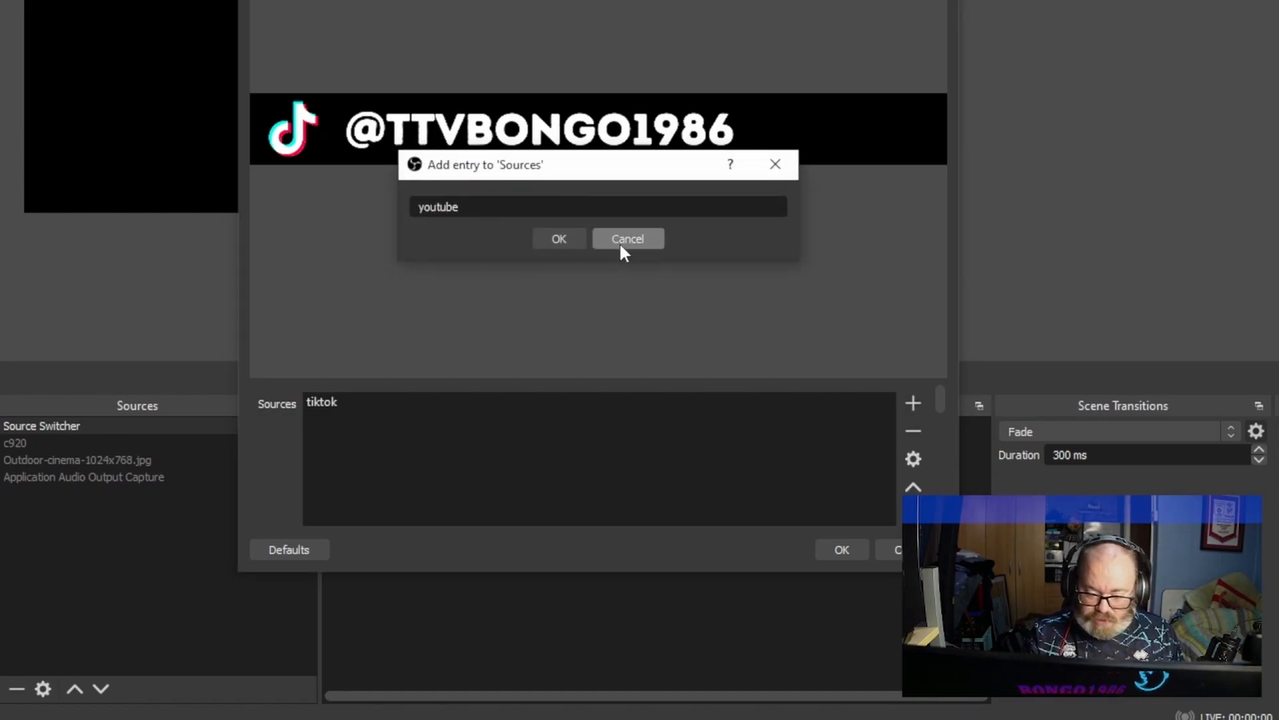
pyautogui.click(559, 238)
pyautogui.click(912, 404)
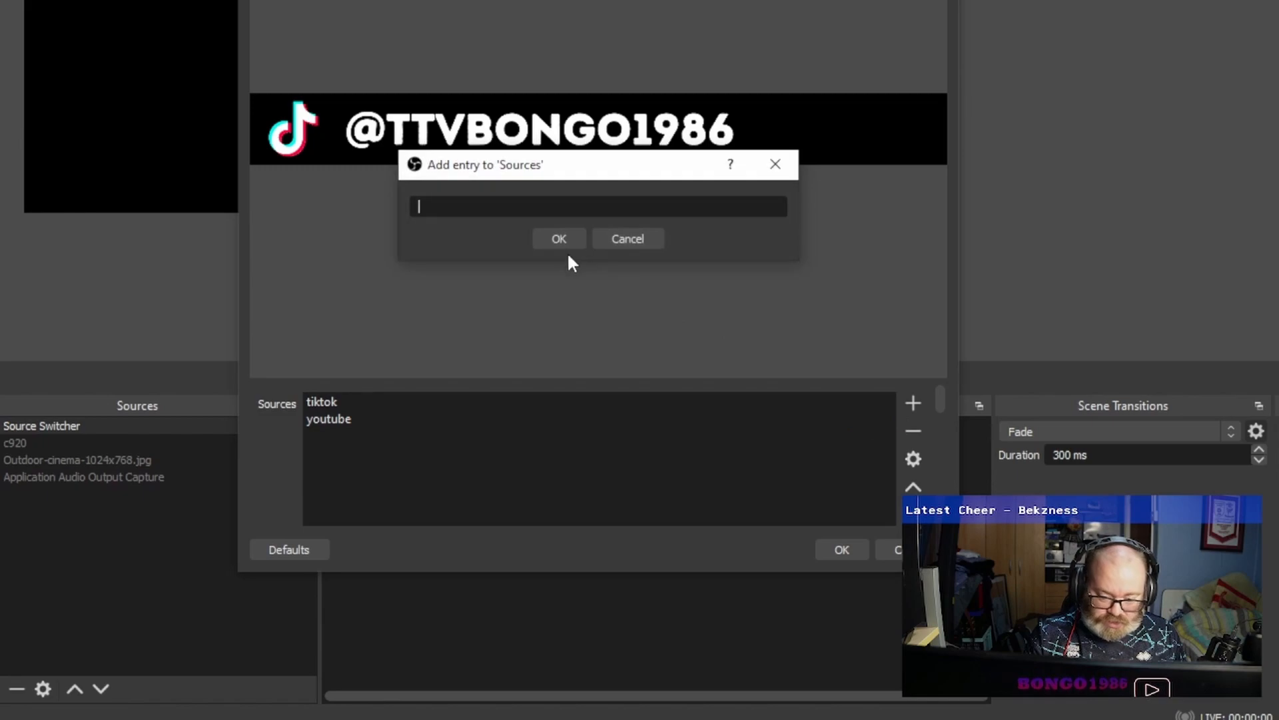
pyautogui.write('tw')
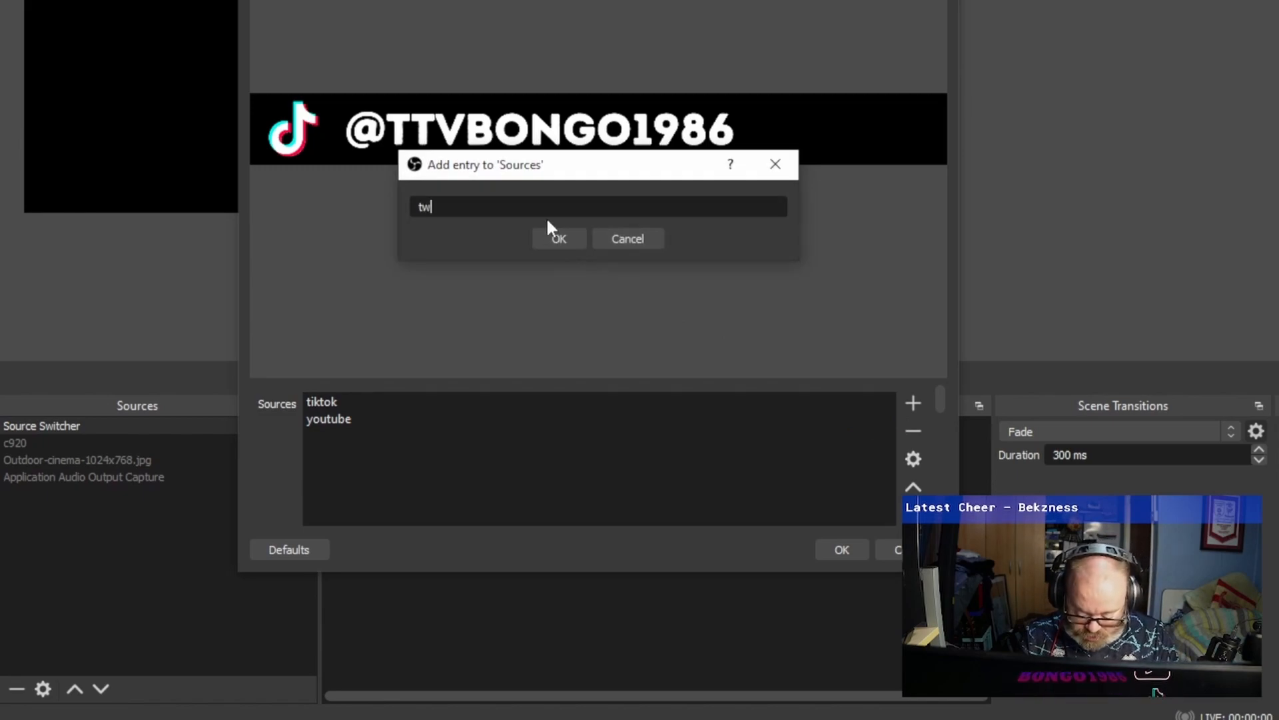
pyautogui.write('itter')
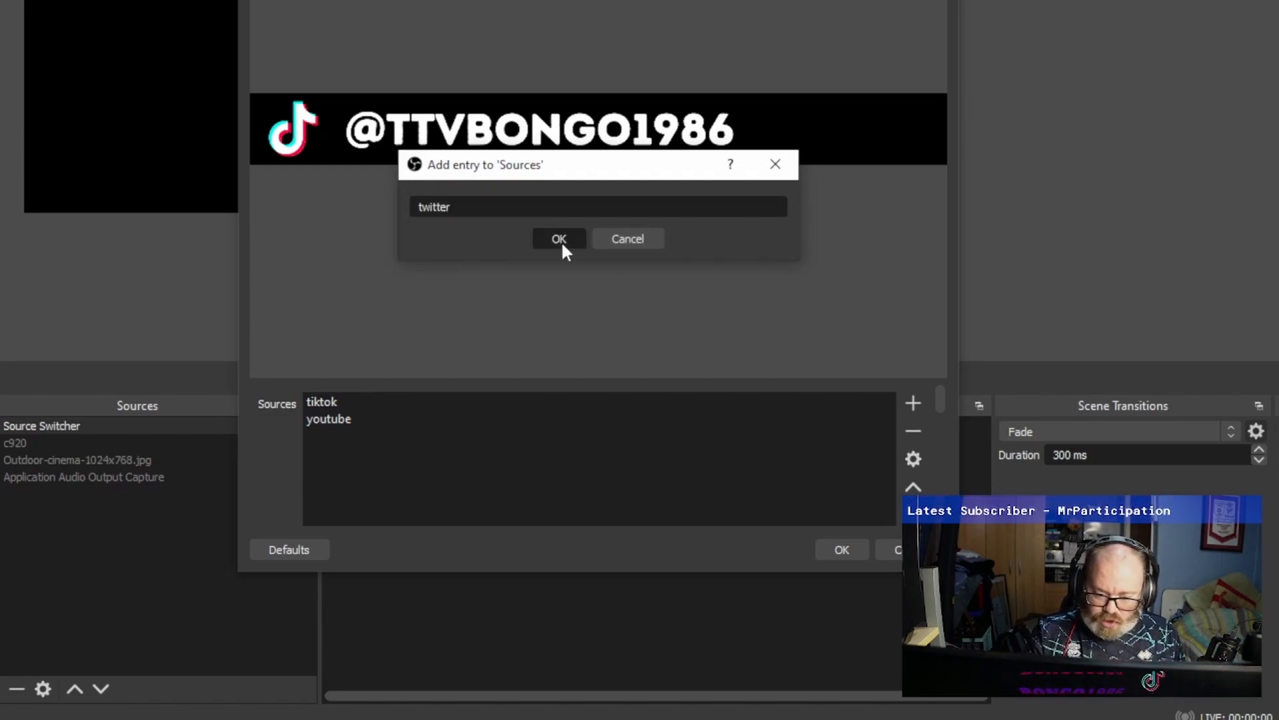
pyautogui.click(561, 241)
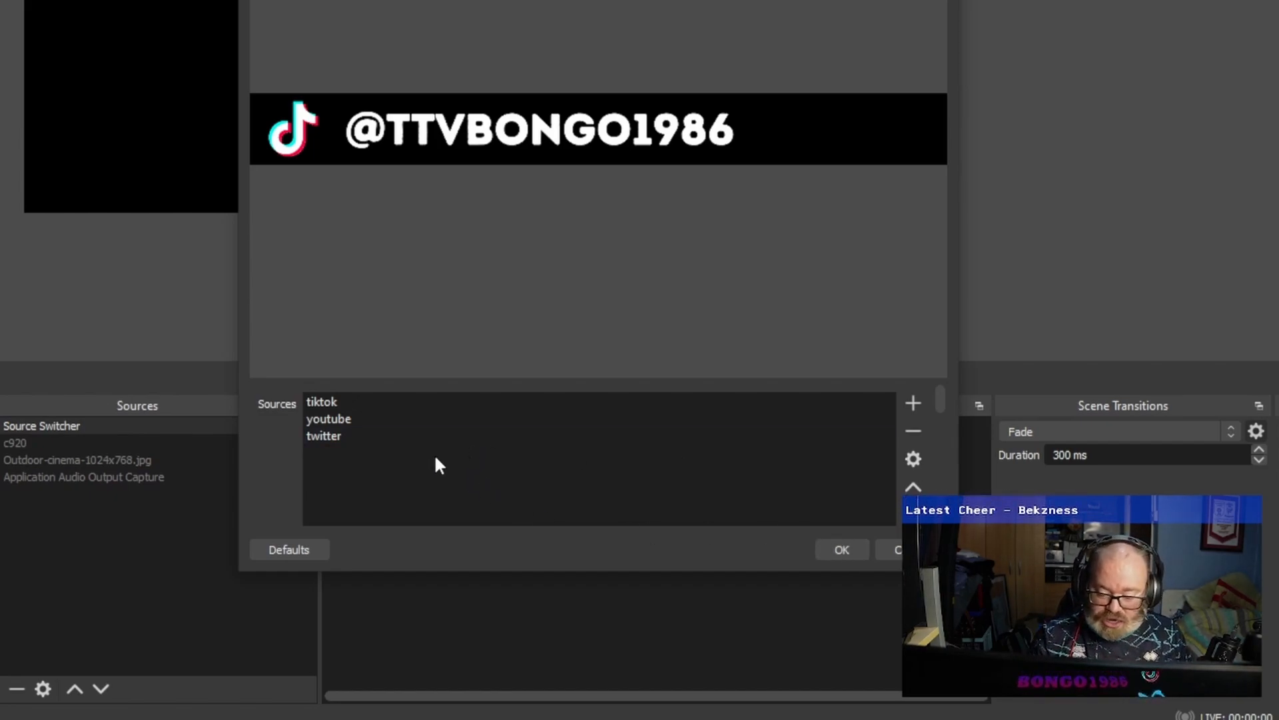
# Enable Time Switch for the source switcher and choose Next as the source to switch to.
pyautogui.scroll(-3, 365, 470)
pyautogui.scroll(2, 361, 466)
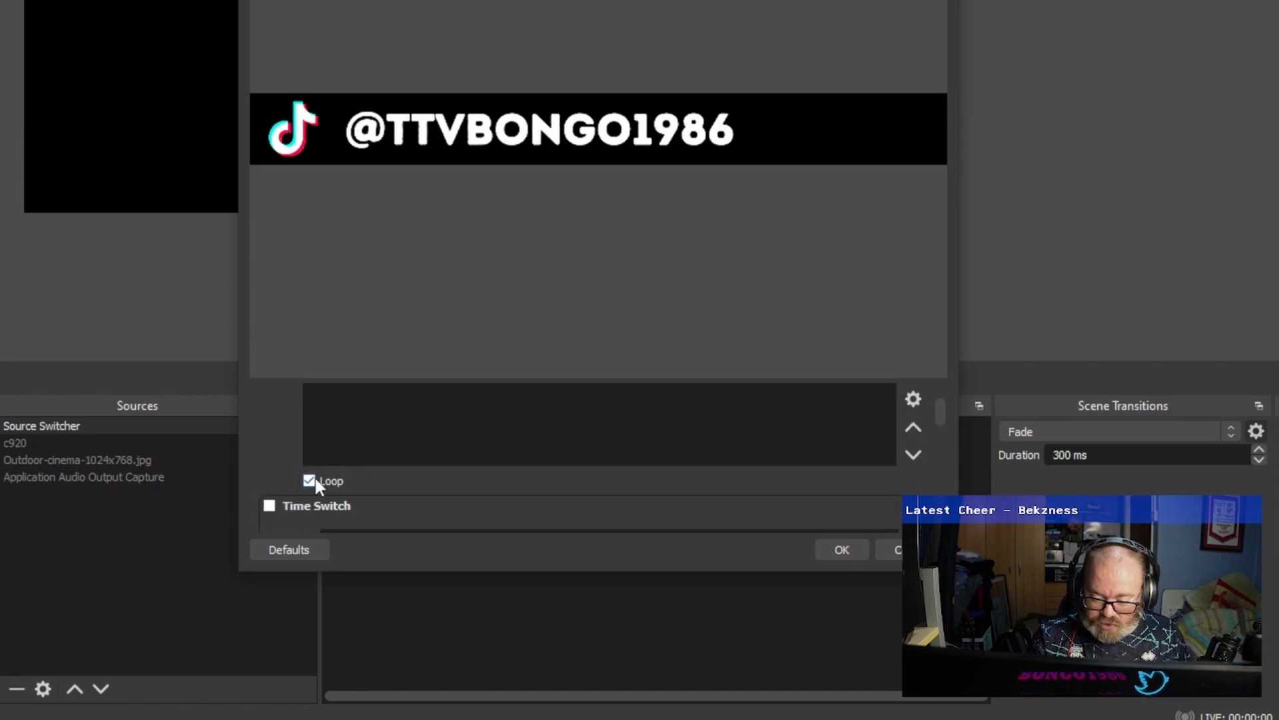
pyautogui.scroll(-1, 313, 481)
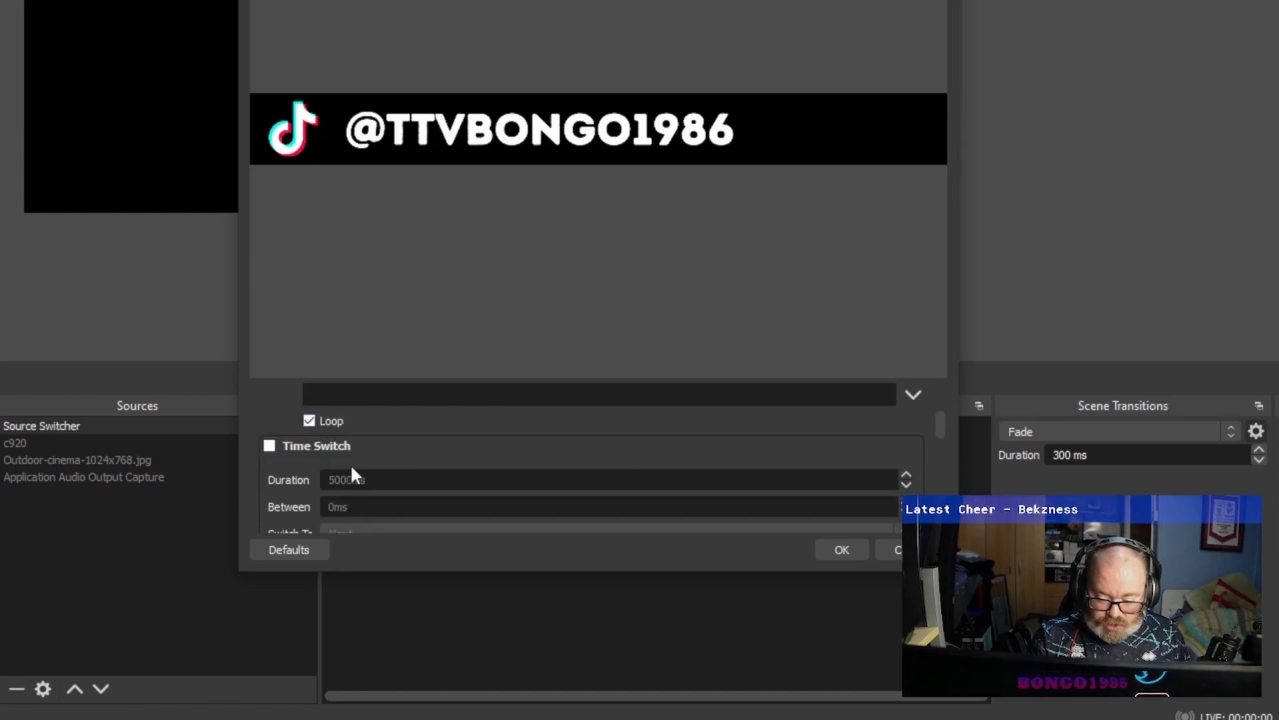
pyautogui.click(269, 446)
pyautogui.scroll(-1, 400, 445)
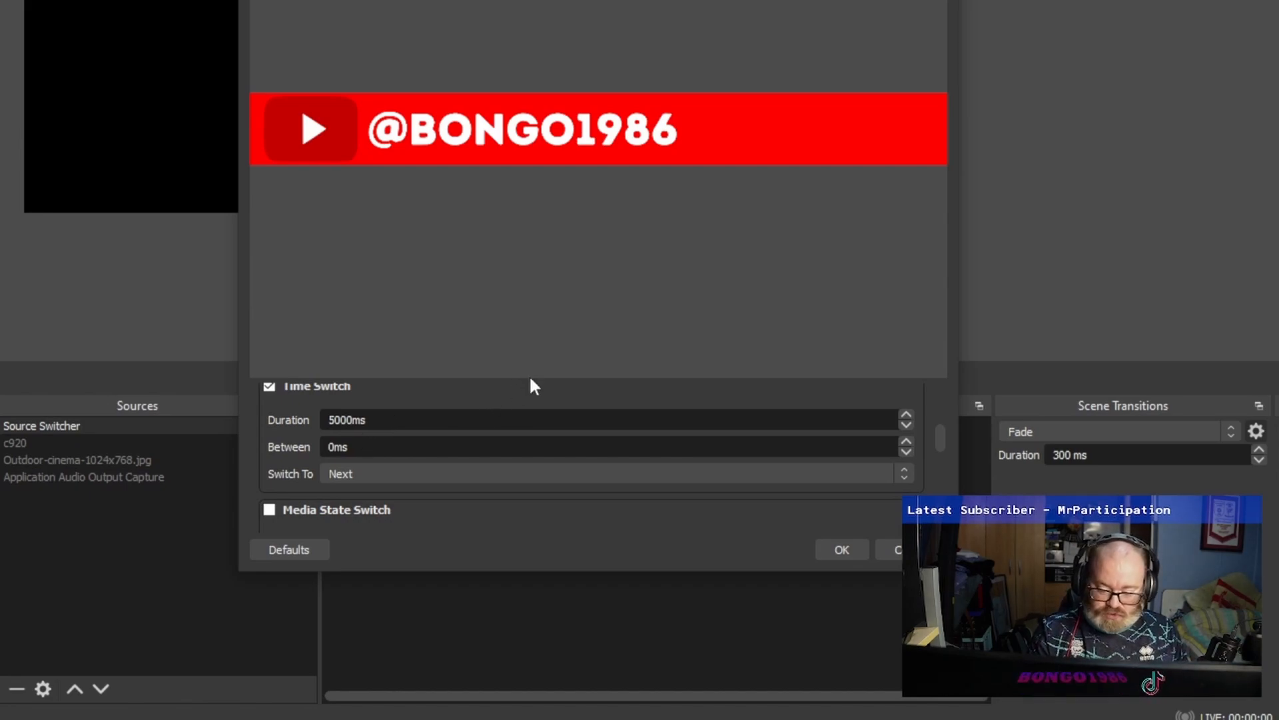
pyautogui.moveTo(529, 379); pyautogui.dragTo(571, 136)
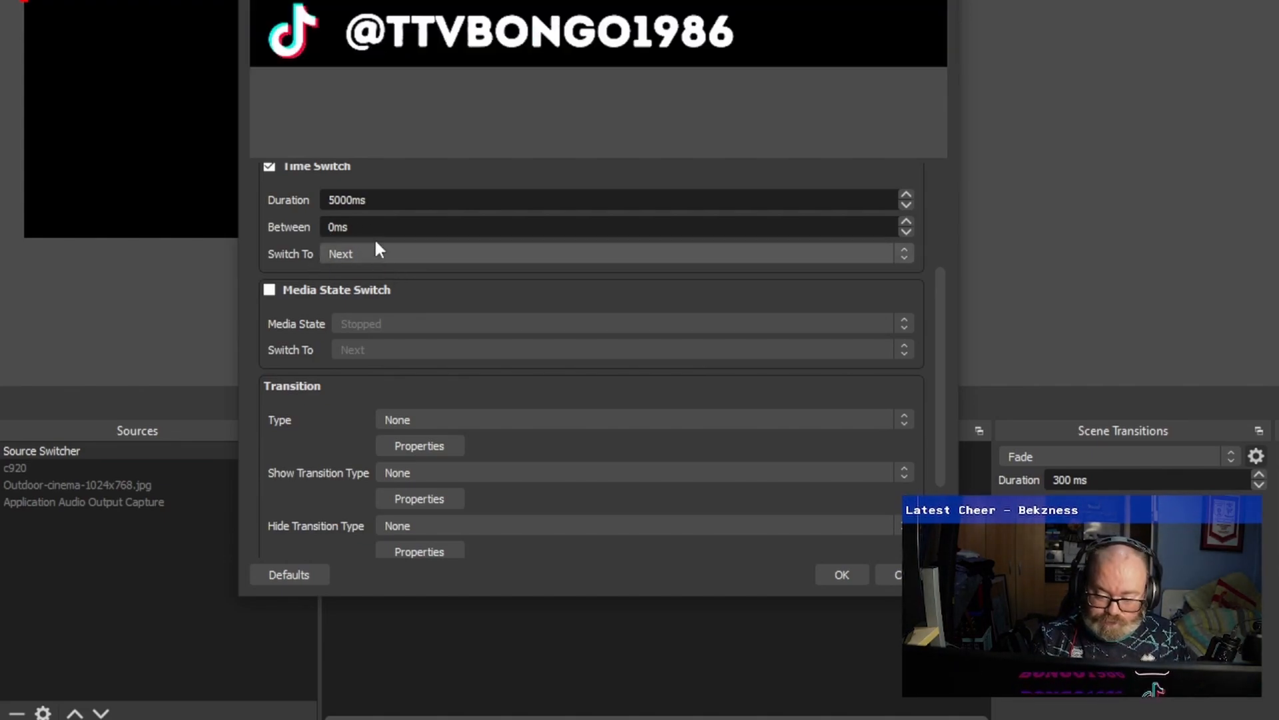
pyautogui.click(333, 251)
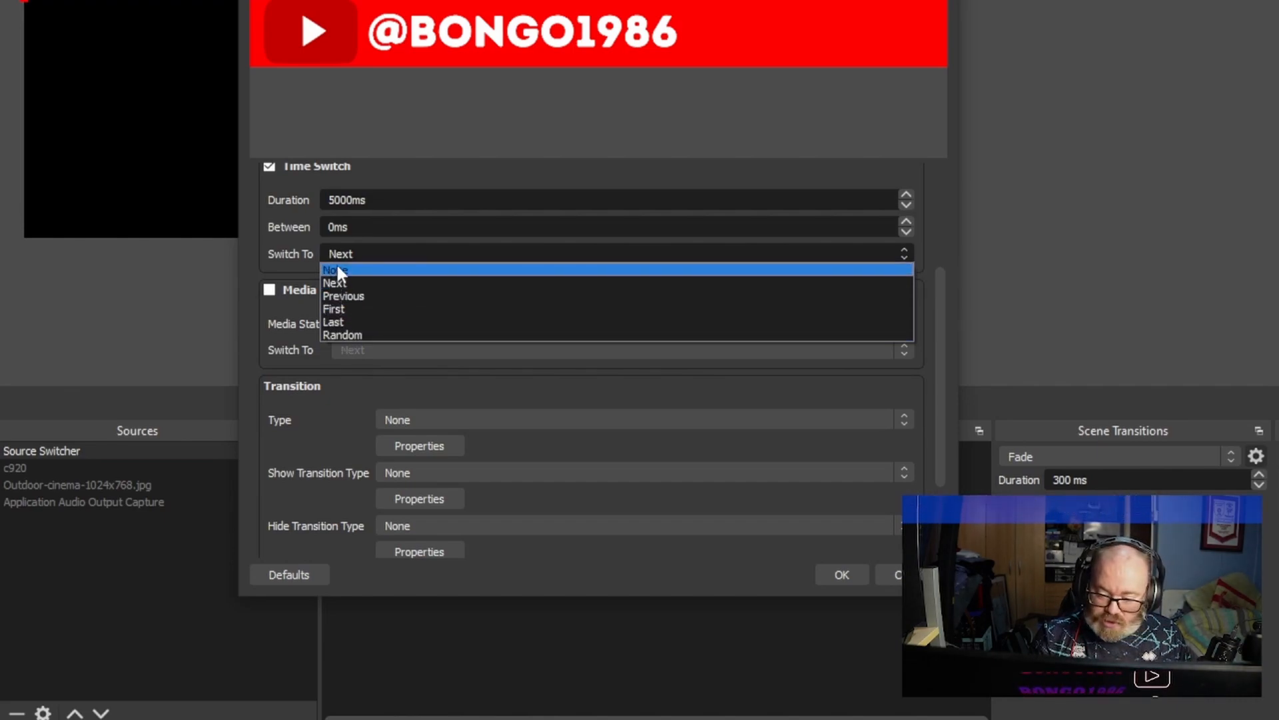
pyautogui.click(348, 284)
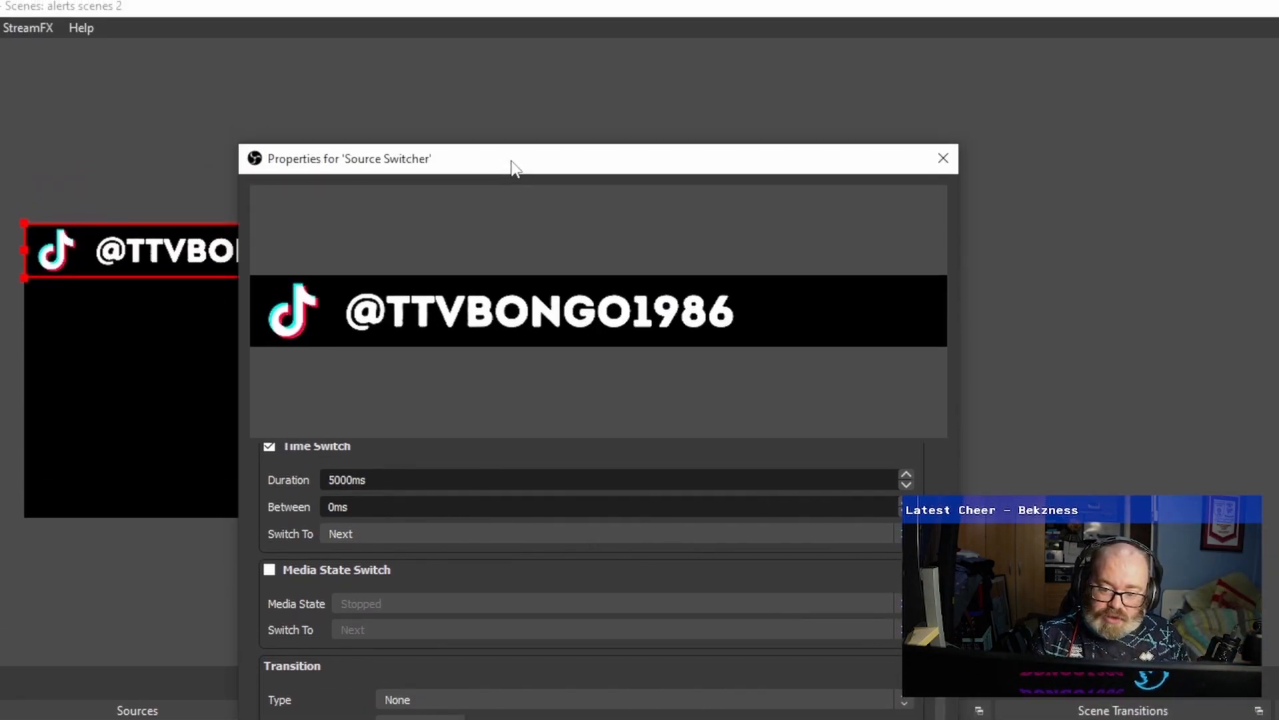
# Set the source switcher's transition type to Swipe.
pyautogui.moveTo(513, 166); pyautogui.dragTo(699, 172)
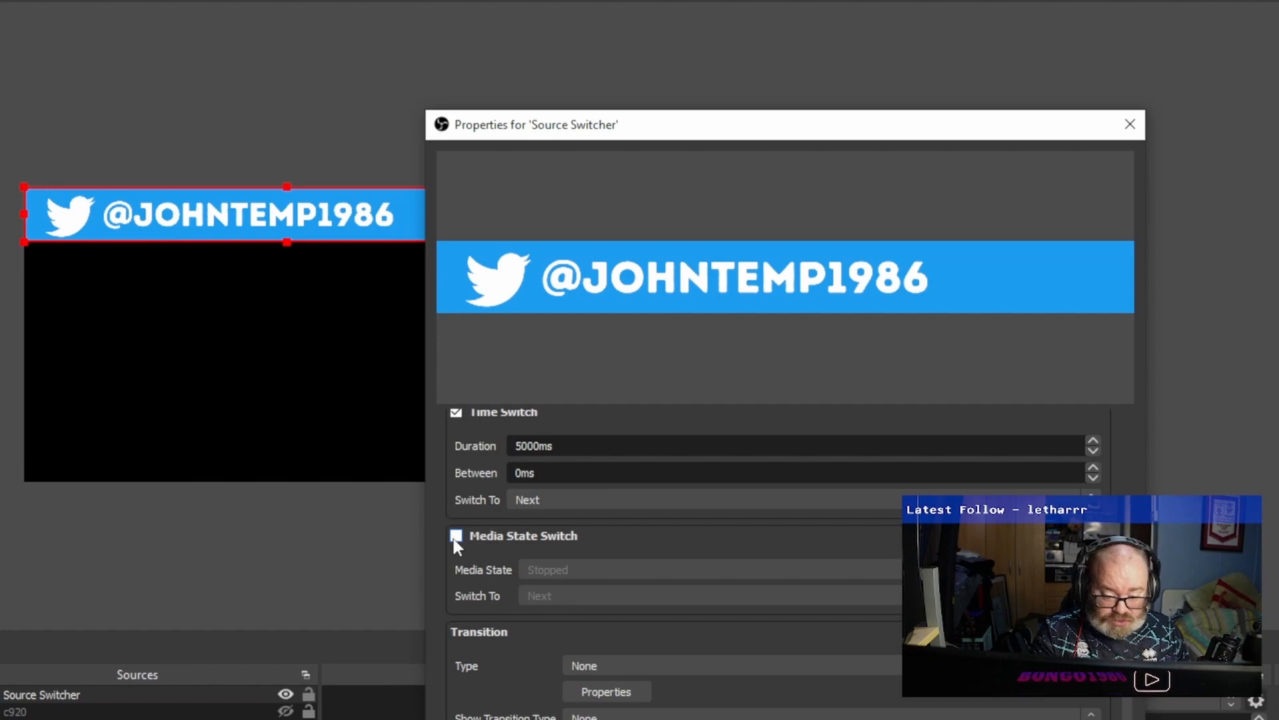
pyautogui.scroll(3, 492, 535)
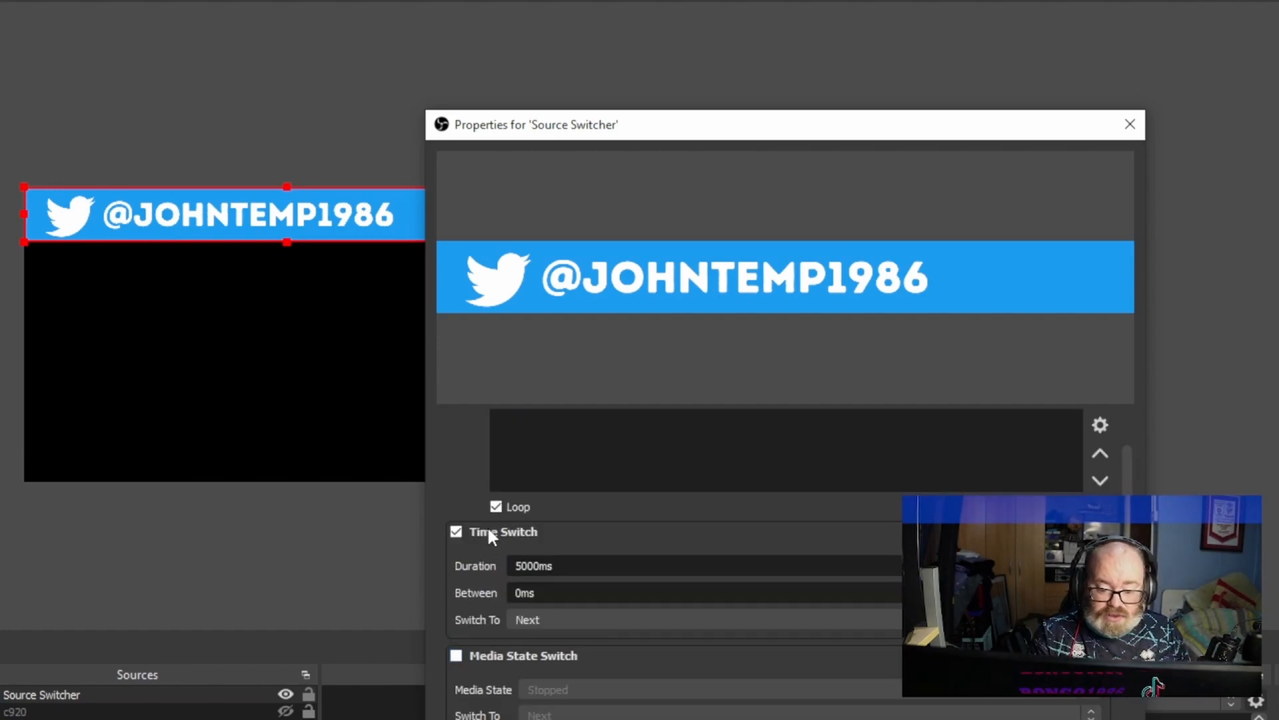
pyautogui.scroll(-3, 485, 530)
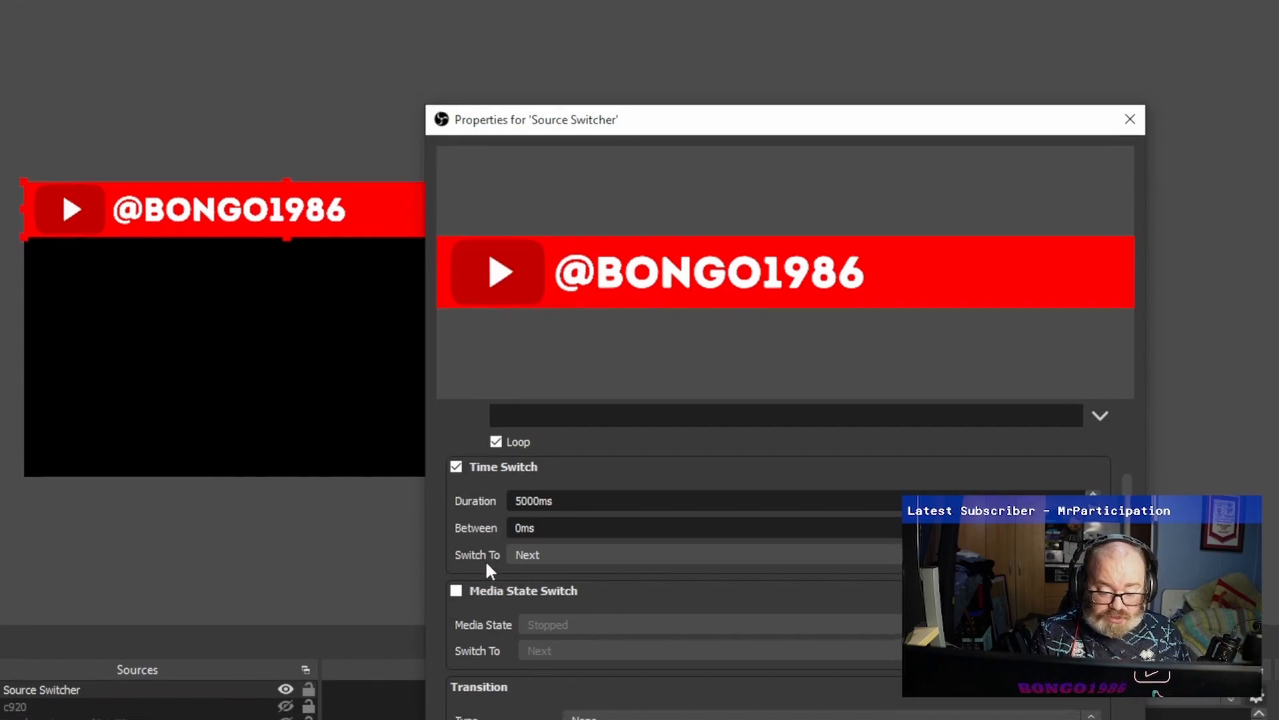
pyautogui.scroll(-2, 544, 497)
pyautogui.scroll(-3, 541, 500)
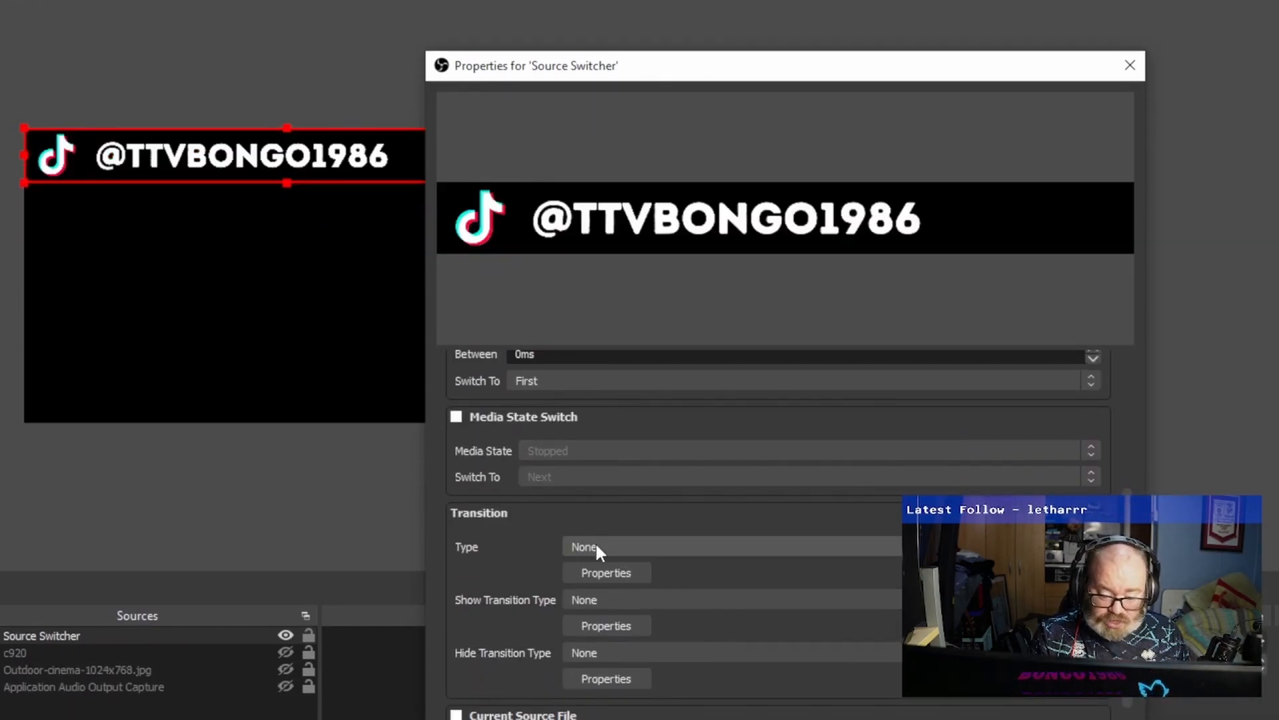
pyautogui.click(597, 547)
pyautogui.click(540, 559)
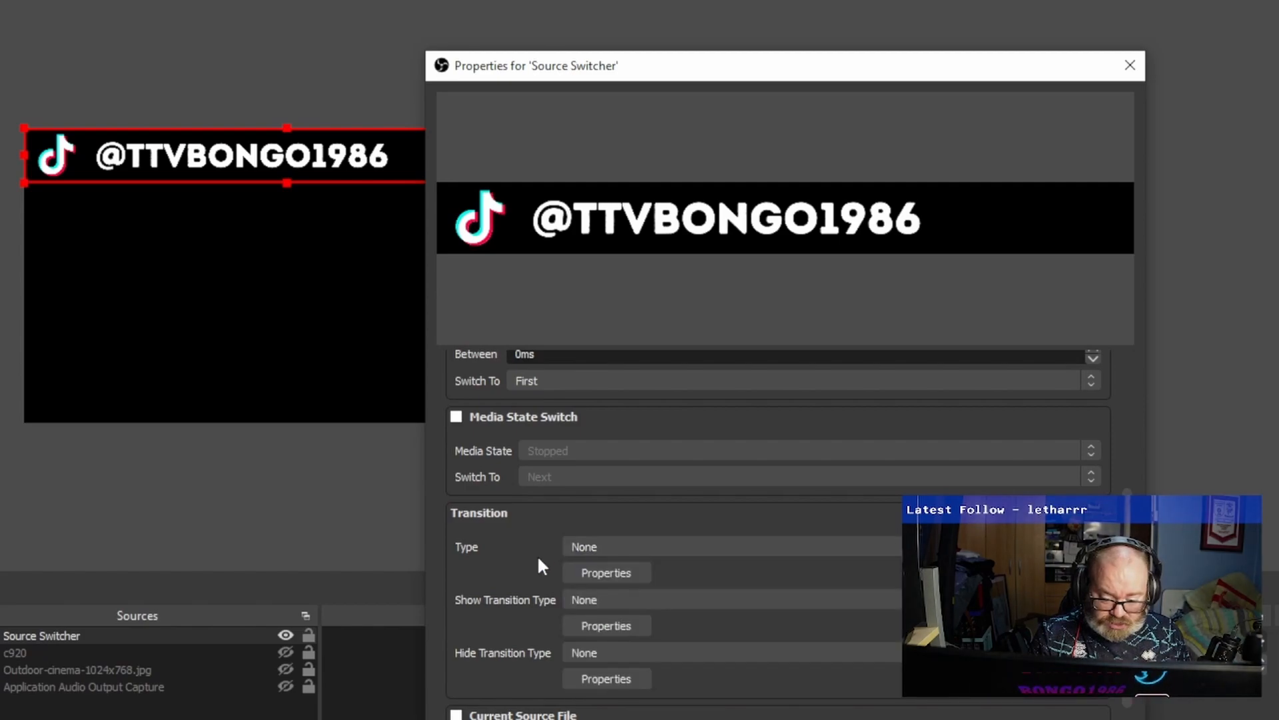
pyautogui.scroll(-1, 538, 560)
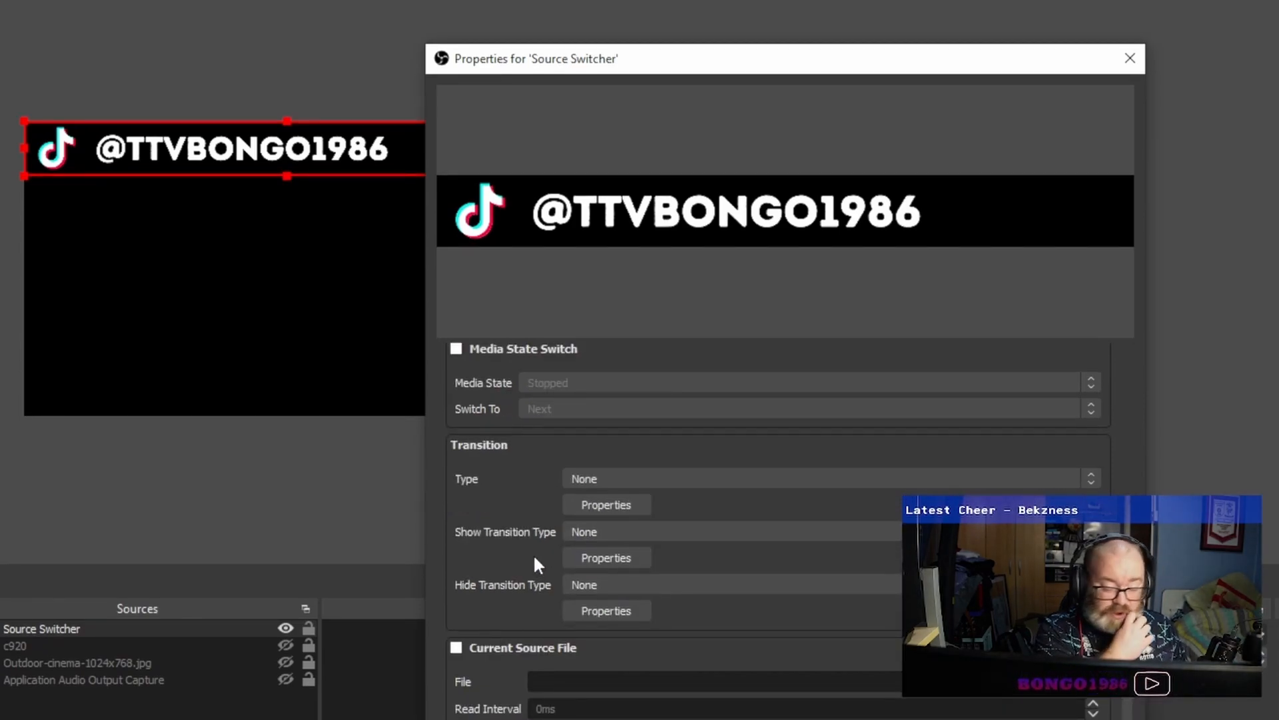
pyautogui.click(621, 480)
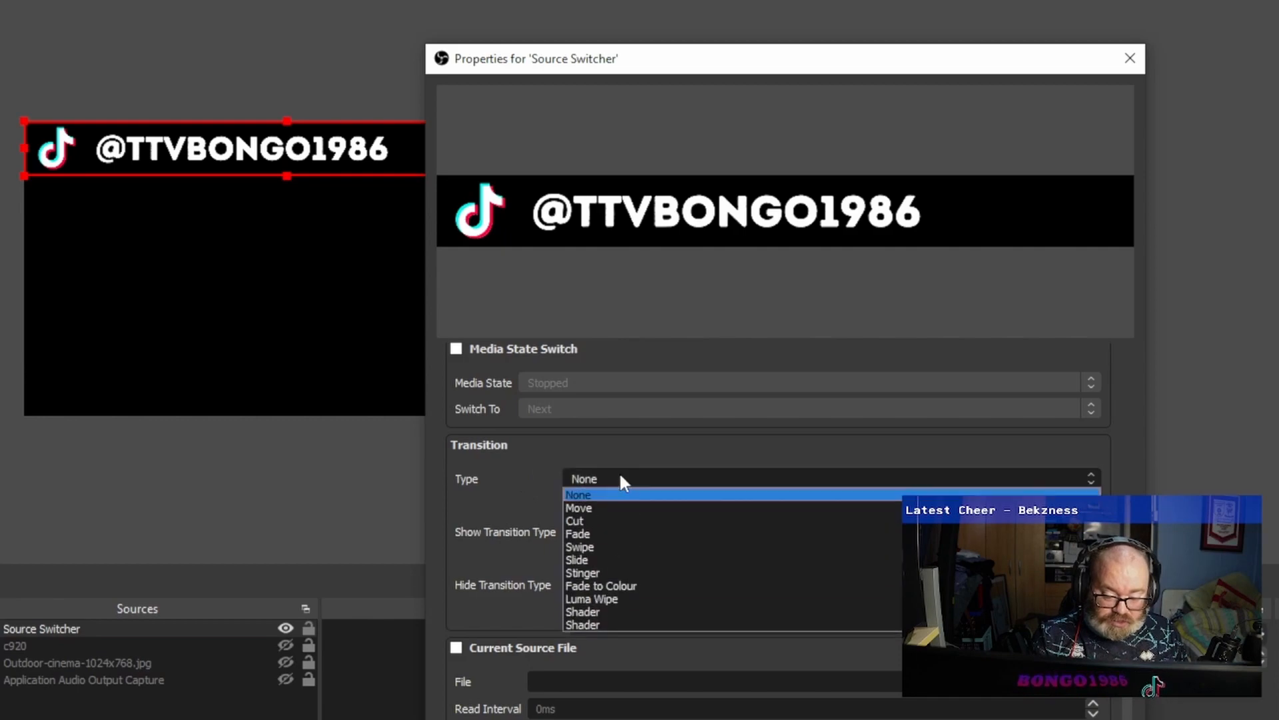
pyautogui.click(594, 548)
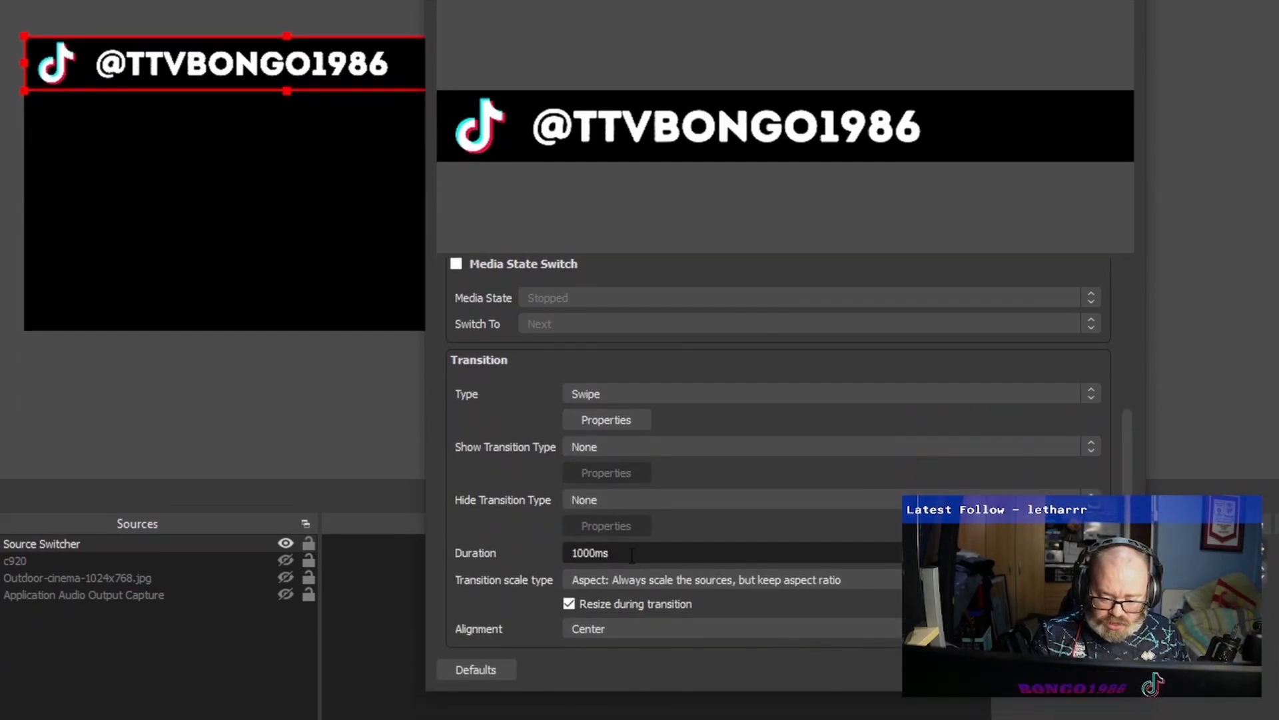
# Set the swipe transition's duration to 1500 ms and accept the source switcher's properties.
pyautogui.doubleClick(577, 552)
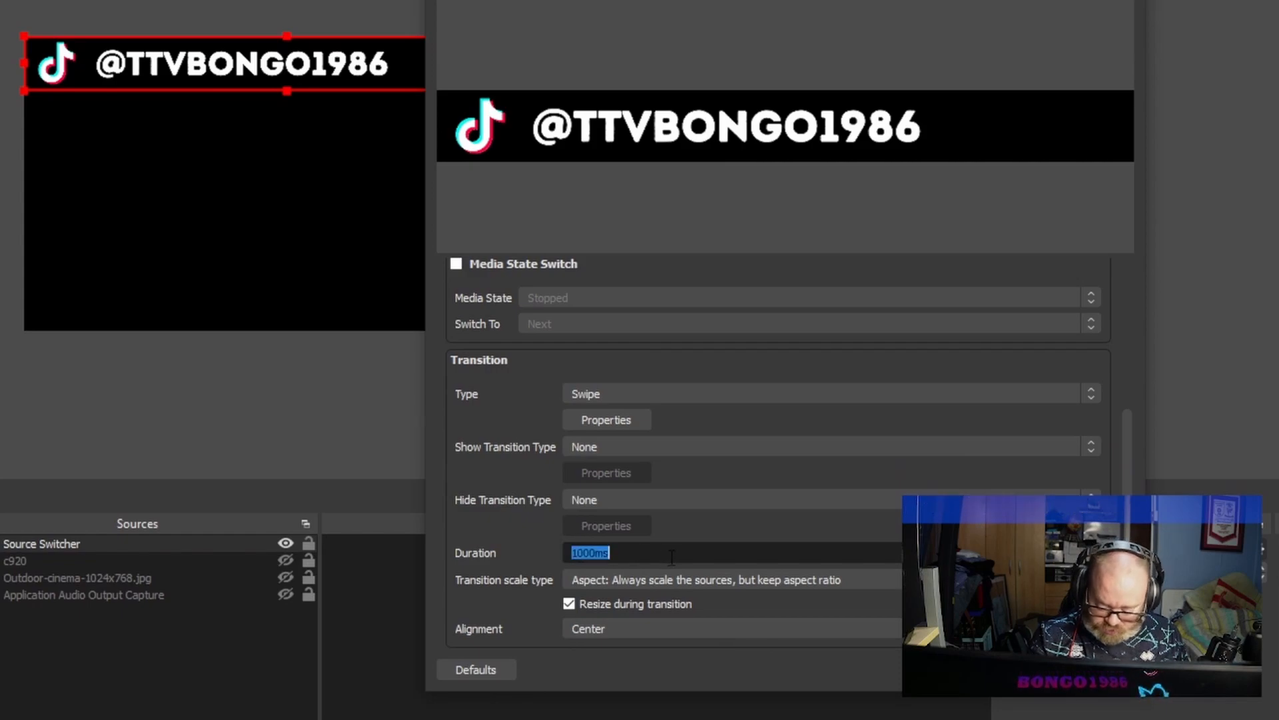
pyautogui.write('1500')
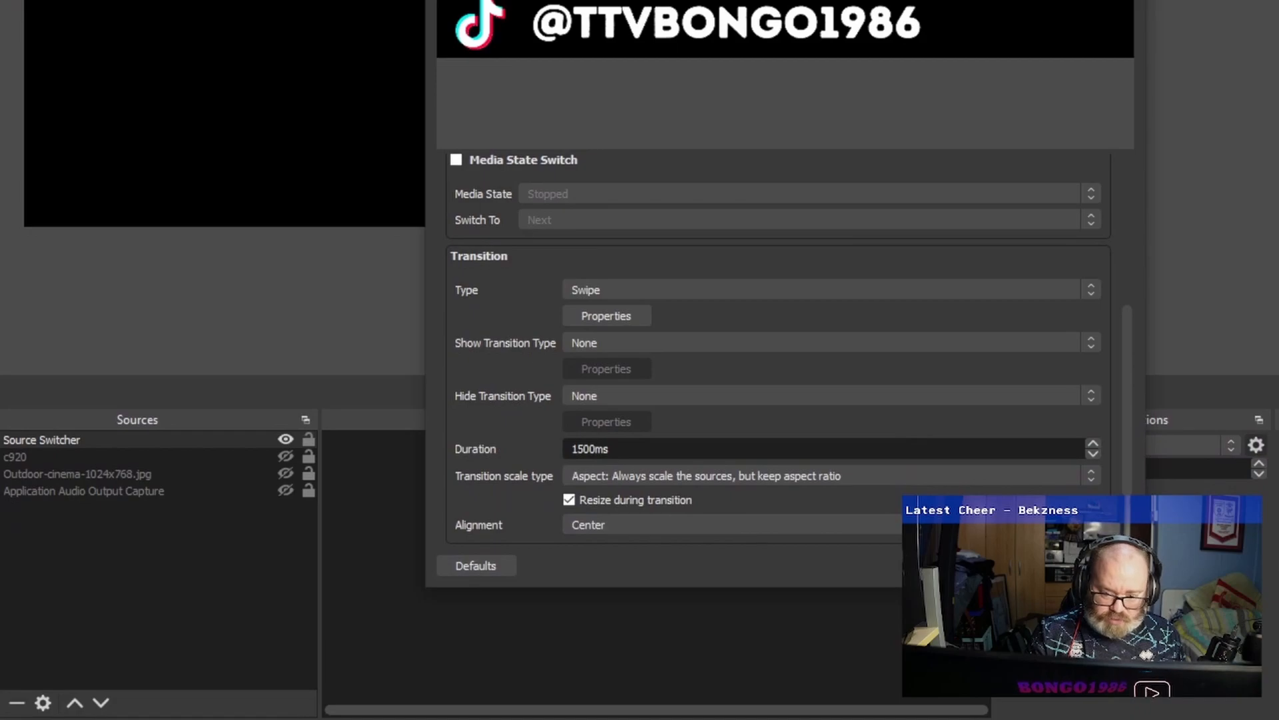
pyautogui.click(1009, 670)
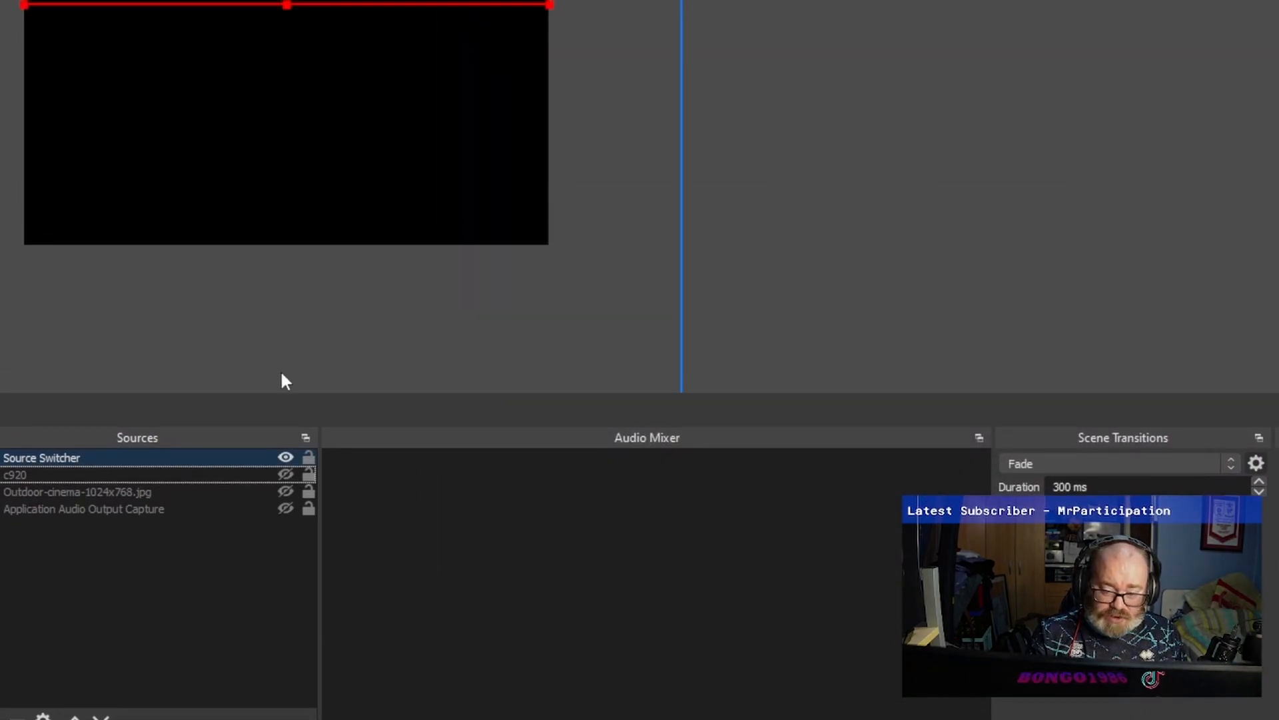
# Set both the show and hide transition types of the source switcher to Swipe and accept its properties.
pyautogui.doubleClick(190, 459)
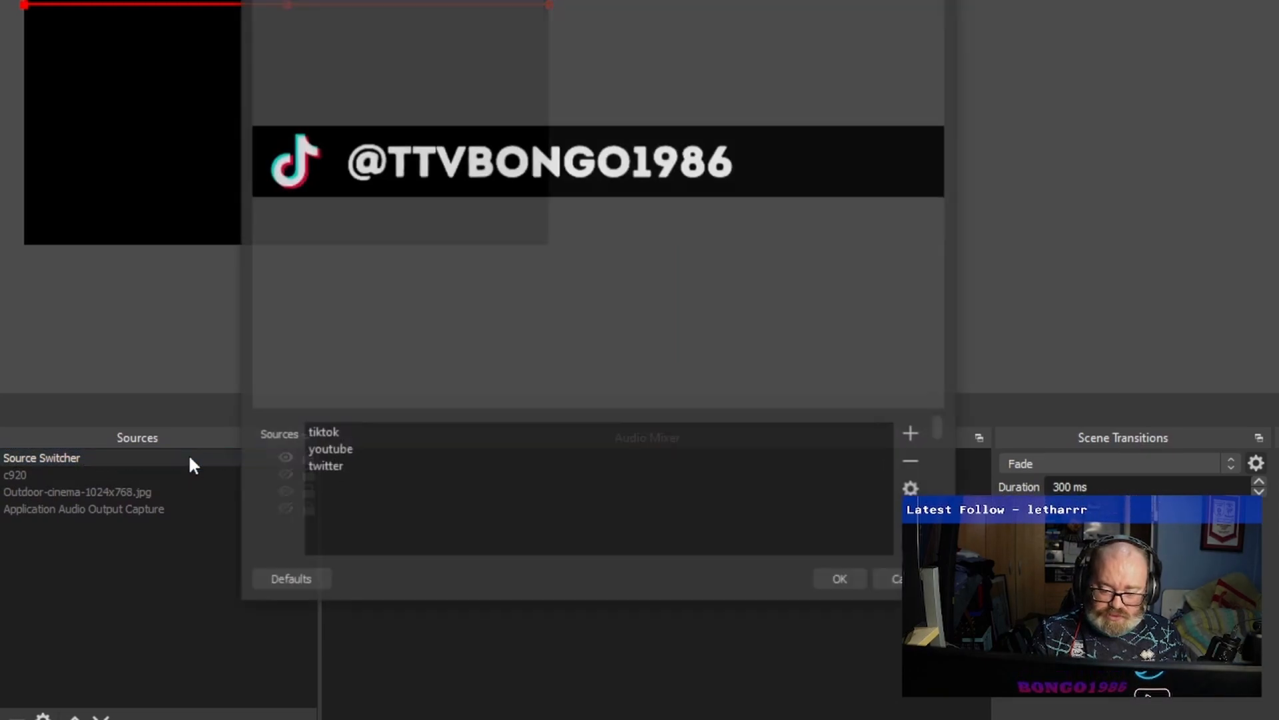
pyautogui.scroll(-3, 271, 484)
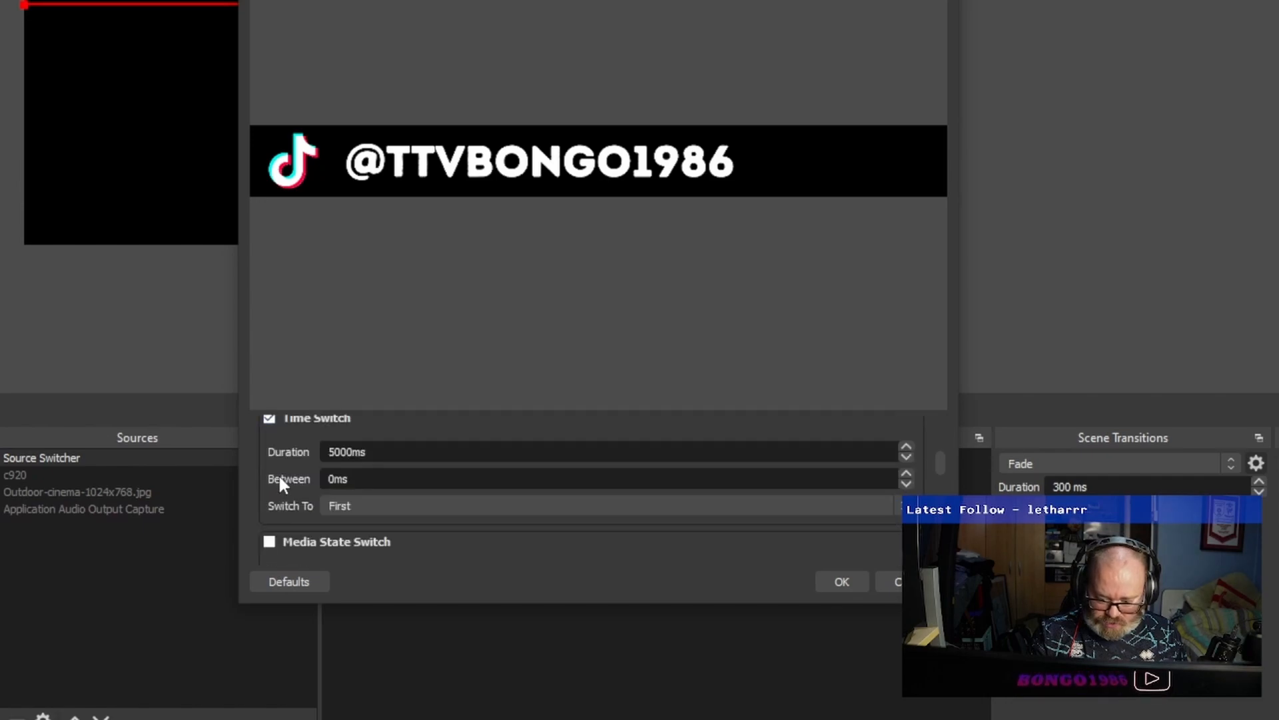
pyautogui.scroll(-5, 281, 477)
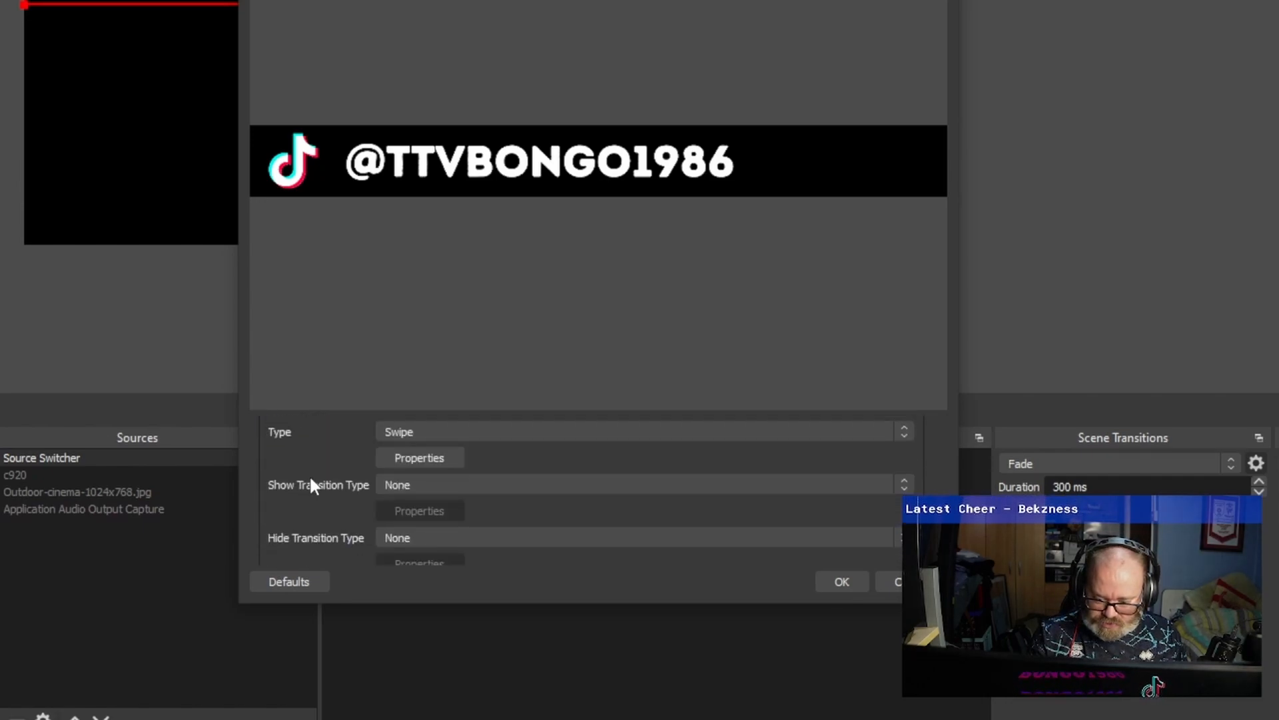
pyautogui.click(402, 483)
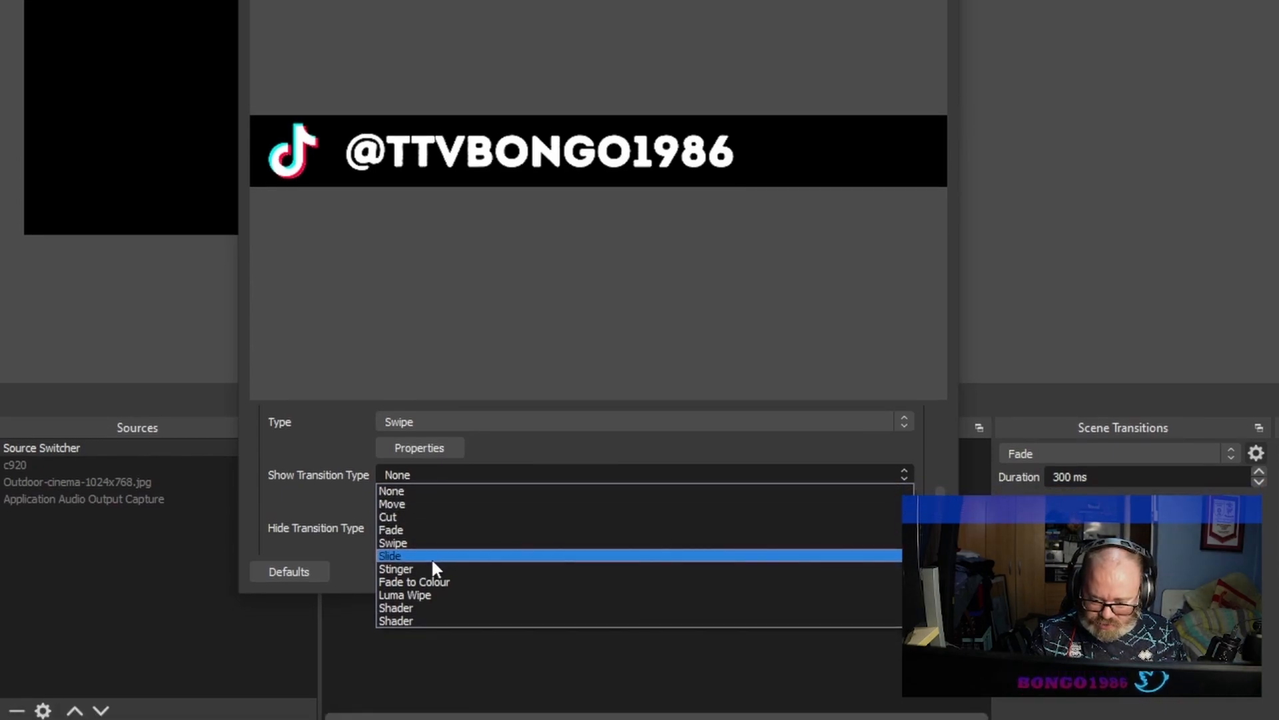
pyautogui.click(417, 533)
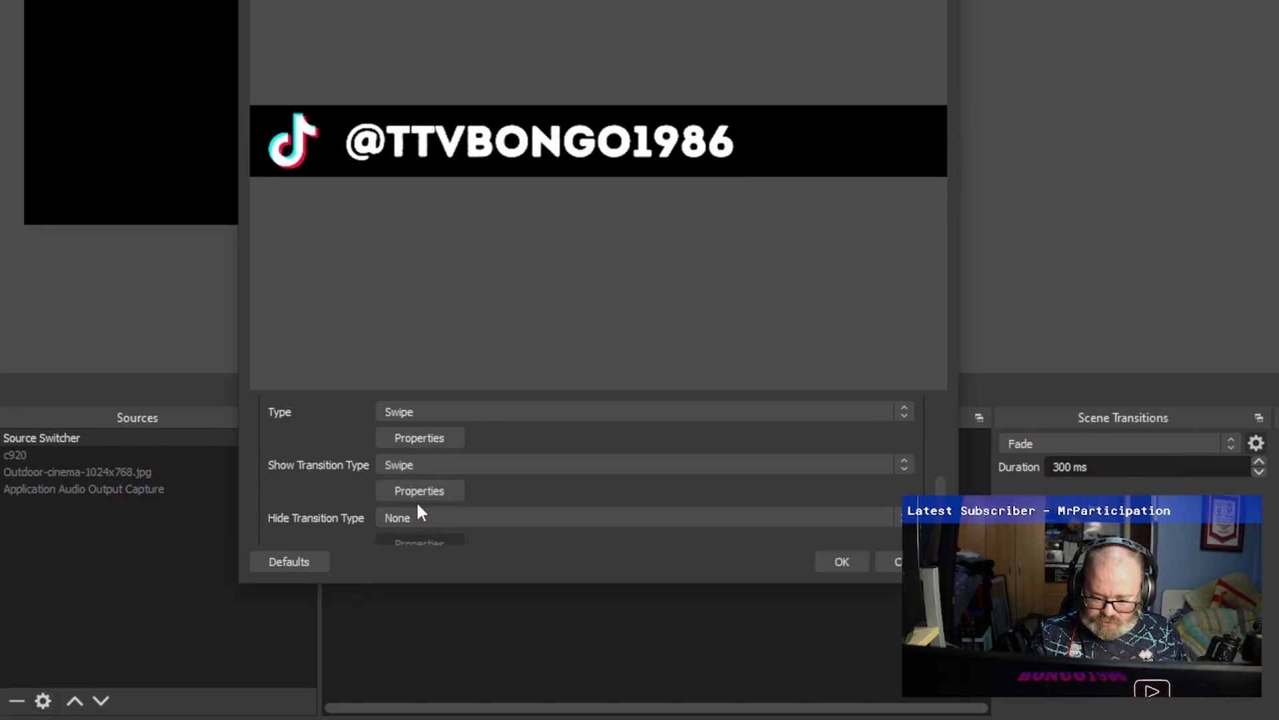
pyautogui.click(417, 520)
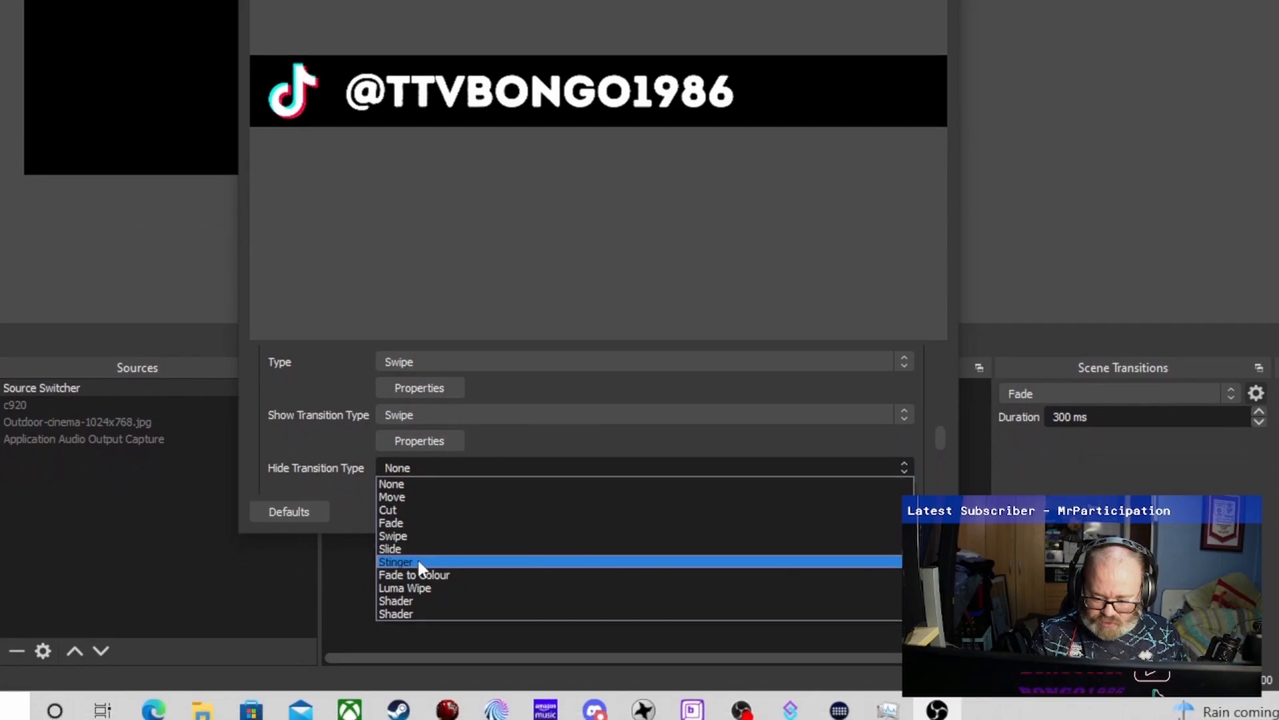
pyautogui.click(409, 537)
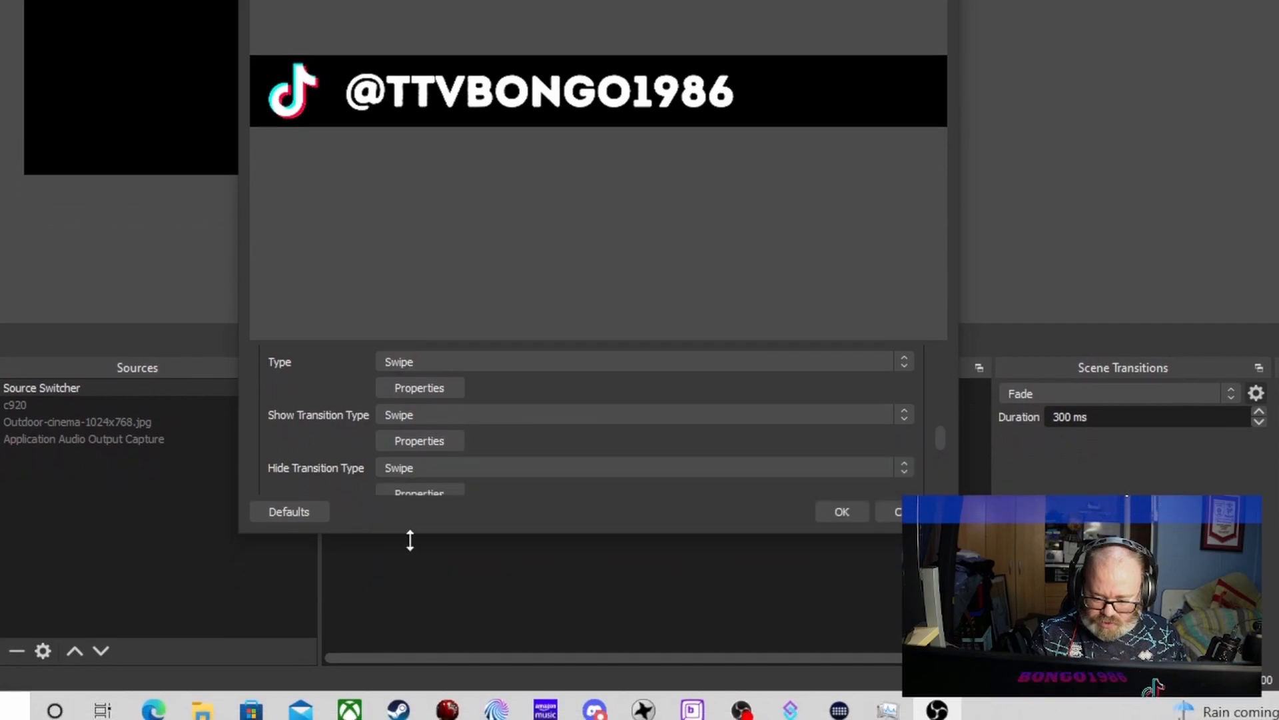
pyautogui.click(835, 511)
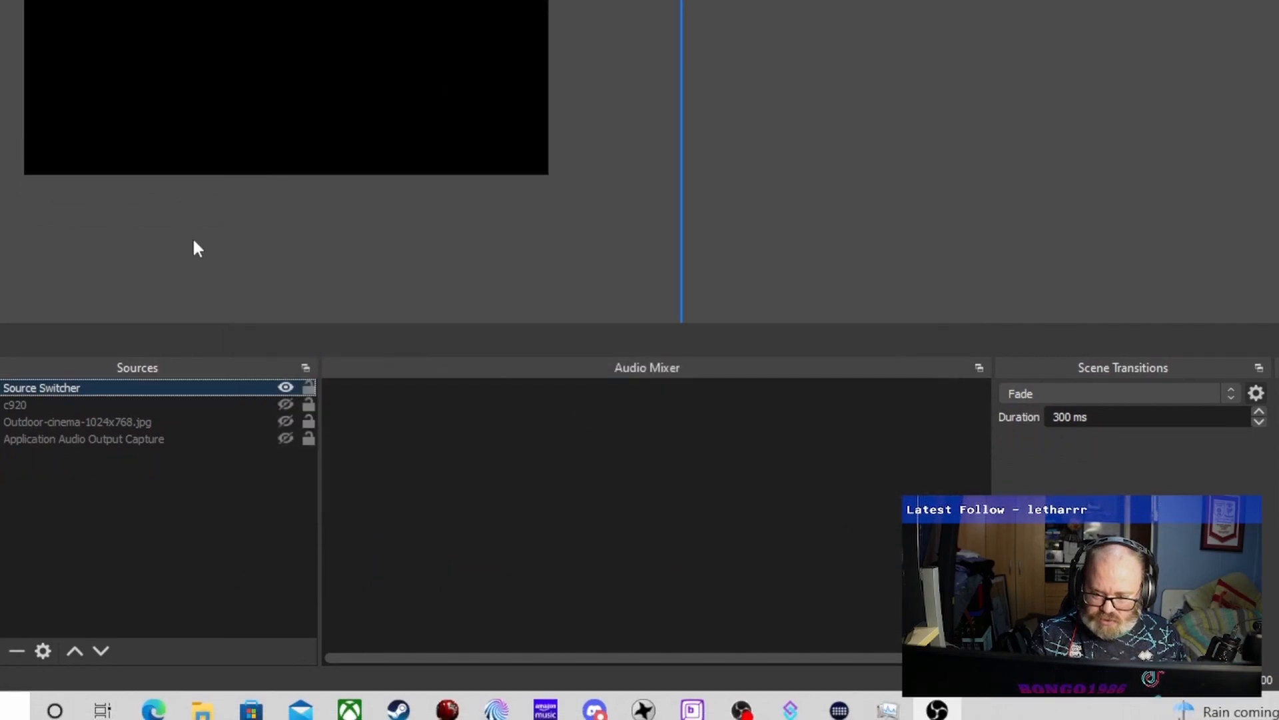
# Reopen the source switcher's properties and enlarge the settings area beneath the preview.
pyautogui.doubleClick(196, 388)
pyautogui.scroll(-3, 274, 393)
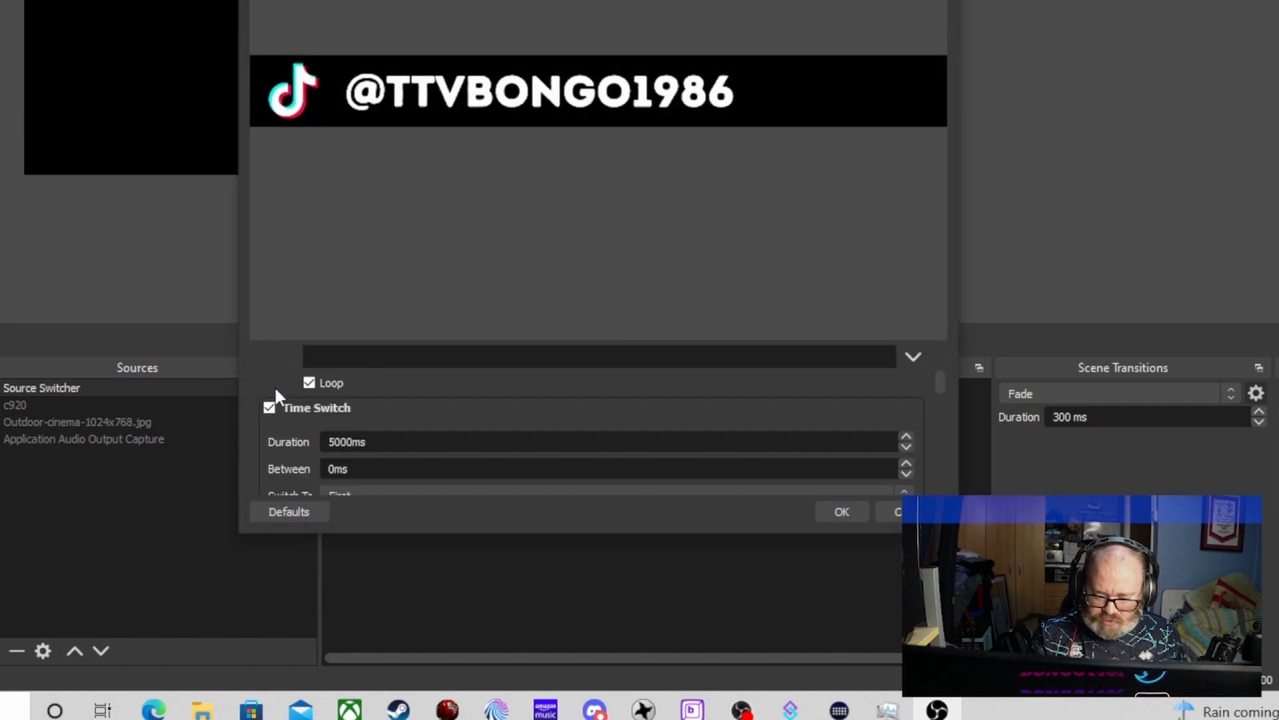
pyautogui.scroll(-6, 276, 390)
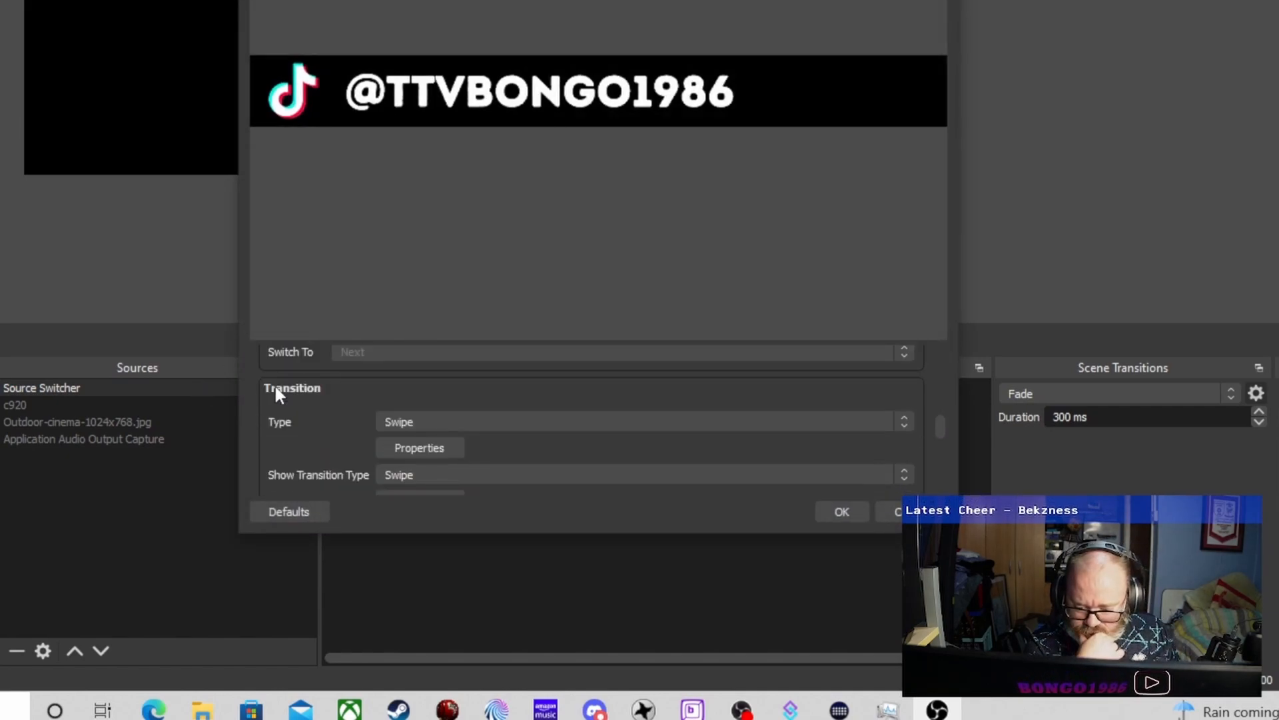
pyautogui.scroll(3, 276, 388)
pyautogui.scroll(-8, 282, 385)
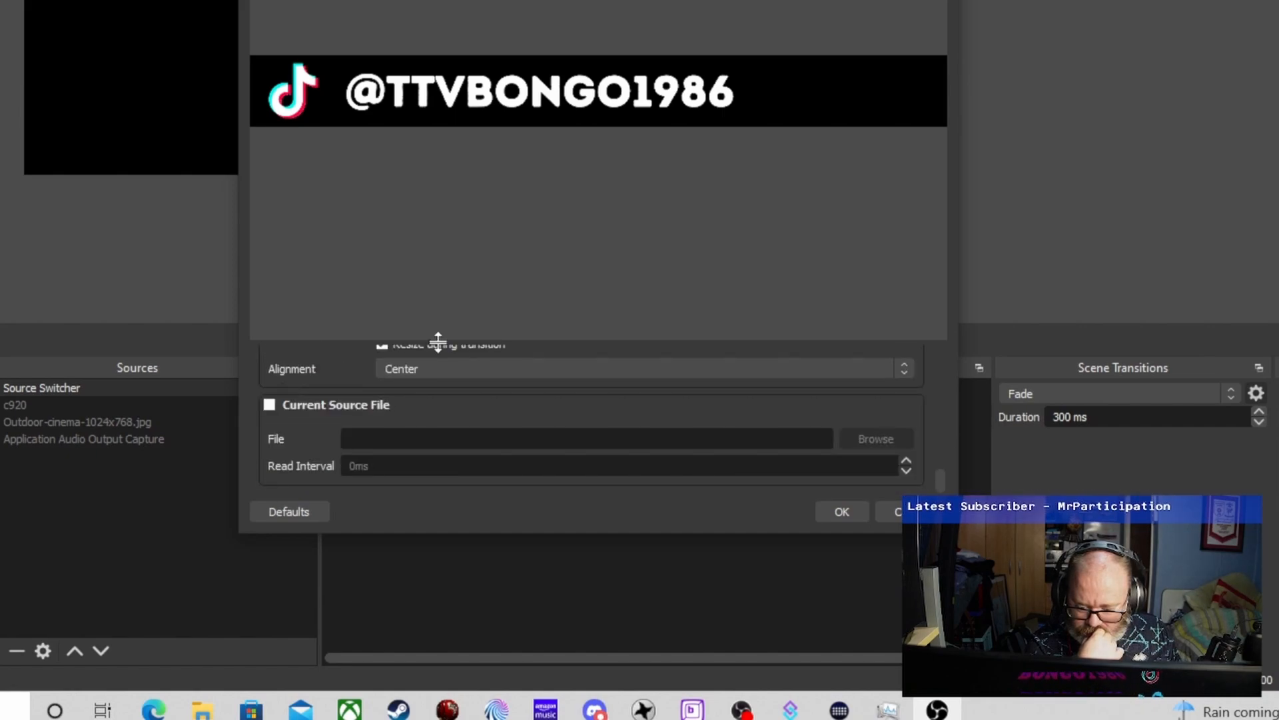
pyautogui.moveTo(501, 341); pyautogui.dragTo(526, 166)
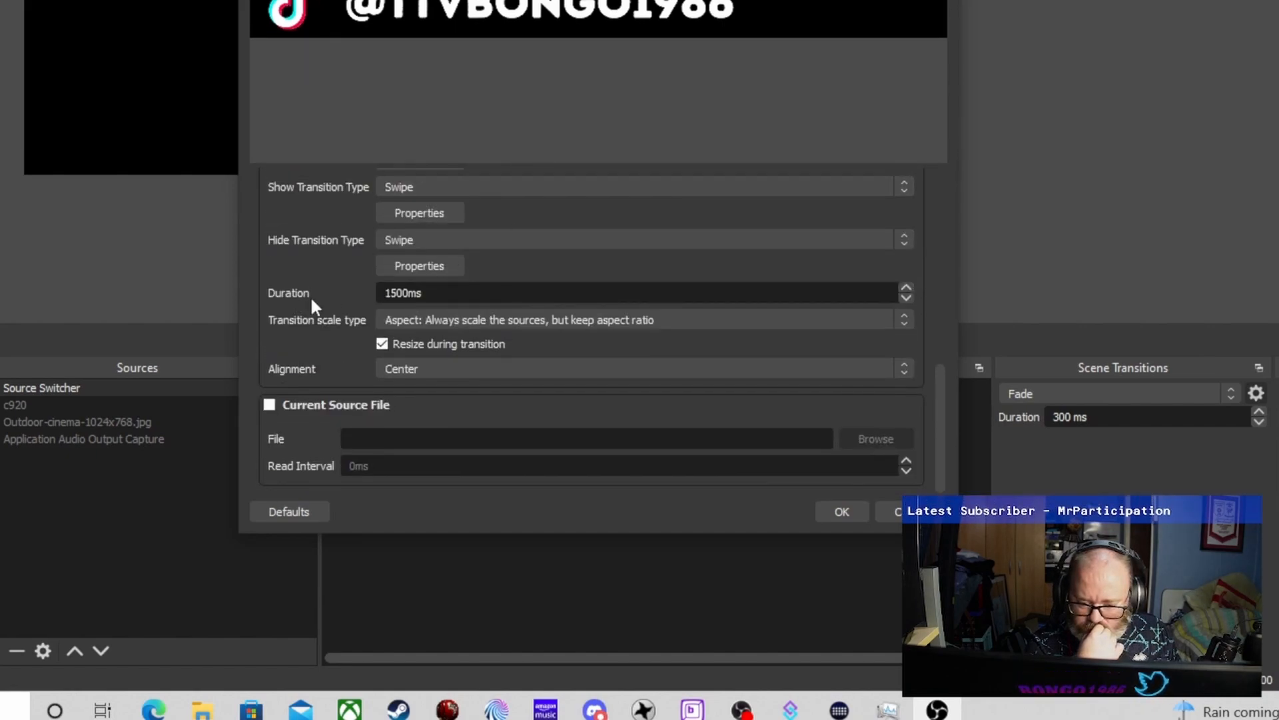
# Set the source switcher's Time Switch to switch to Next, keeping Time Switch enabled, and accept the properties.
pyautogui.scroll(8, 297, 310)
pyautogui.scroll(2, 312, 309)
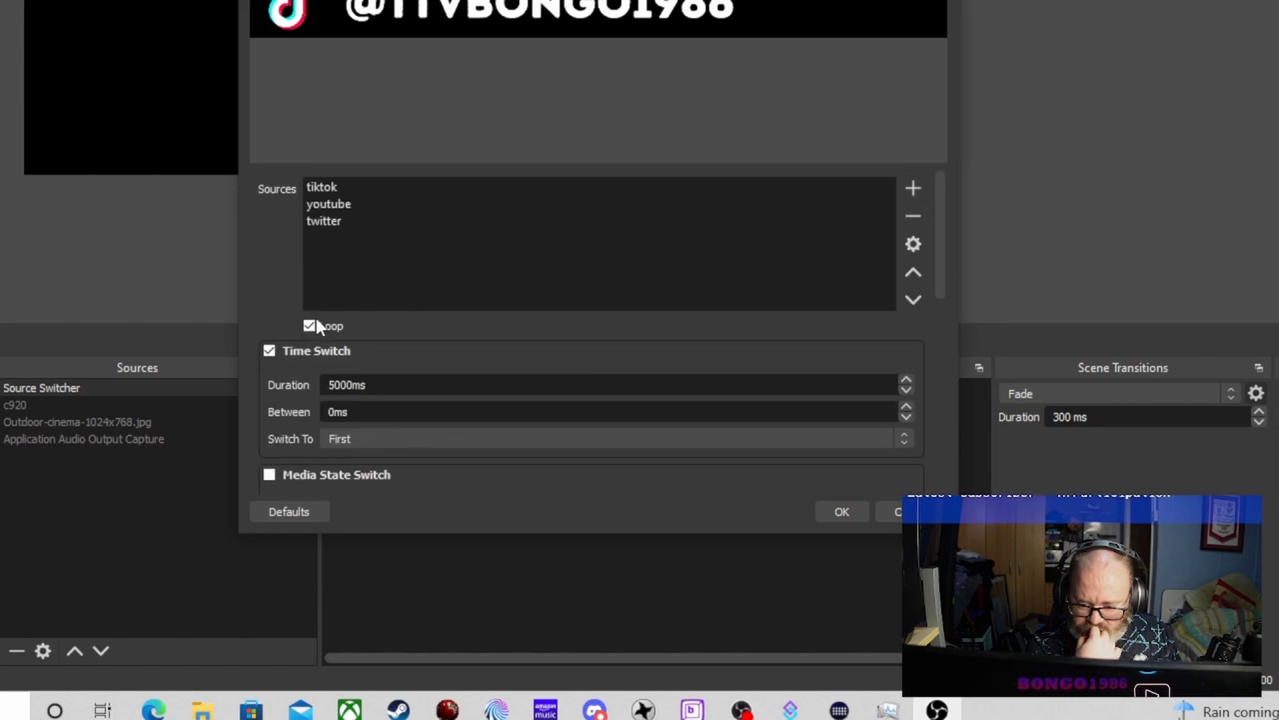
pyautogui.click(269, 351)
pyautogui.click(269, 352)
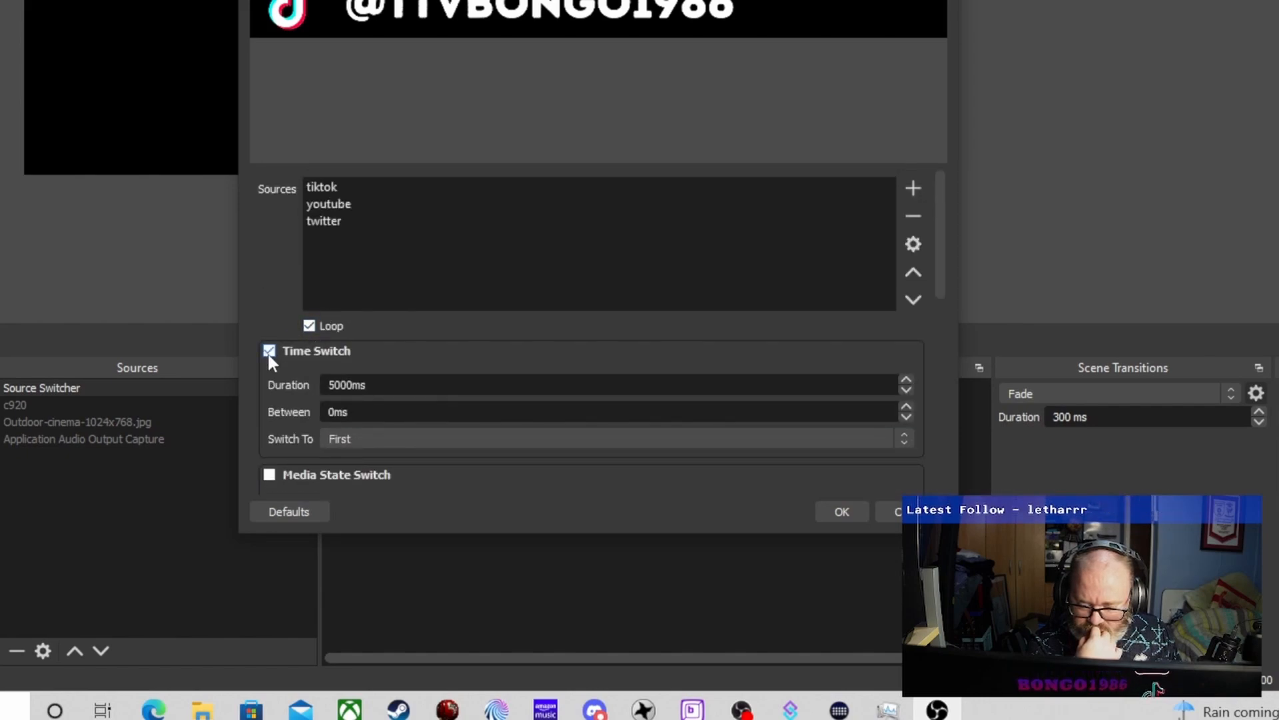
pyautogui.click(356, 434)
pyautogui.click(357, 461)
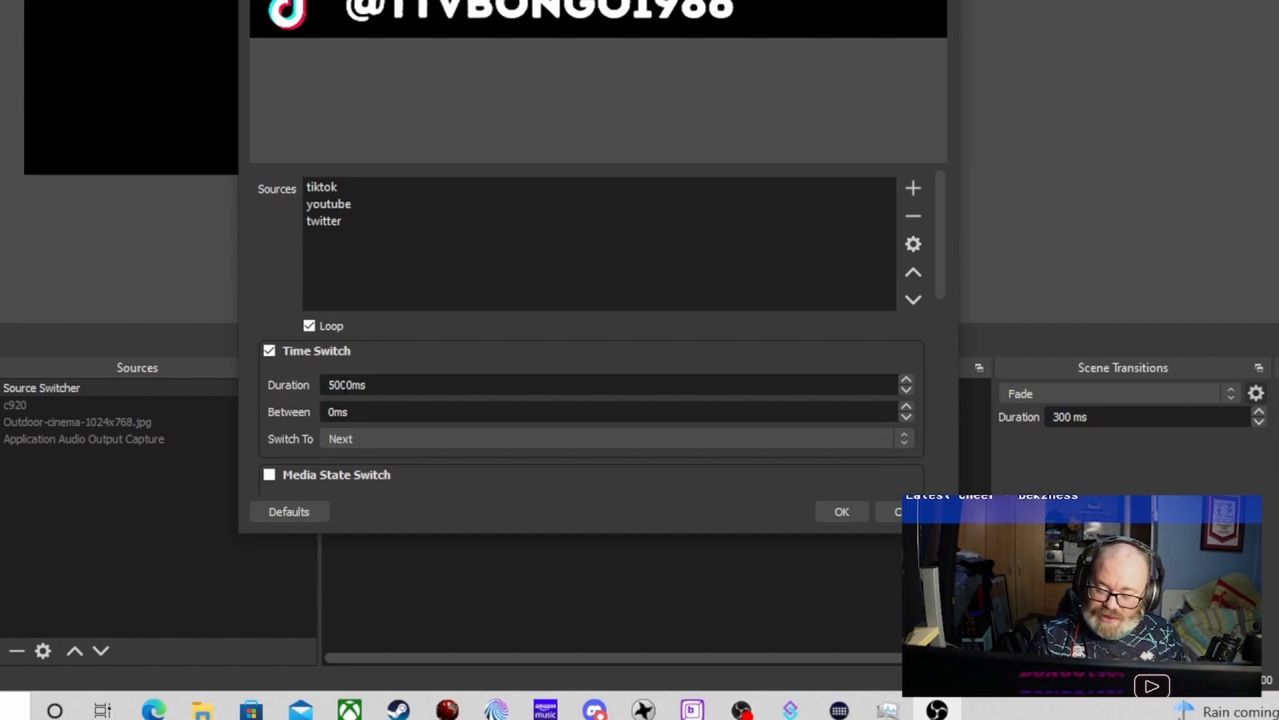
pyautogui.click(852, 508)
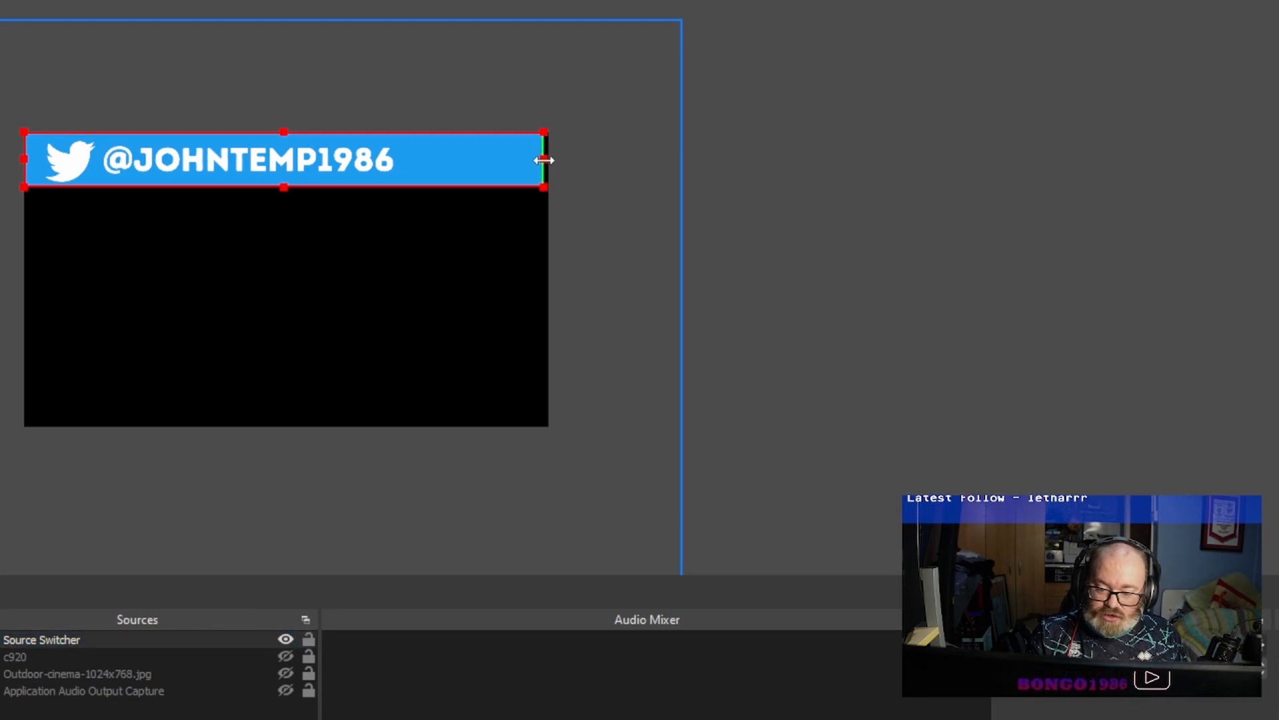
# Resize the source switcher banner along the top edge of the canvas, starting at its upper-left corner, and deselect it.
pyautogui.moveTo(474, 191); pyautogui.dragTo(517, 160)
pyautogui.click(839, 203)
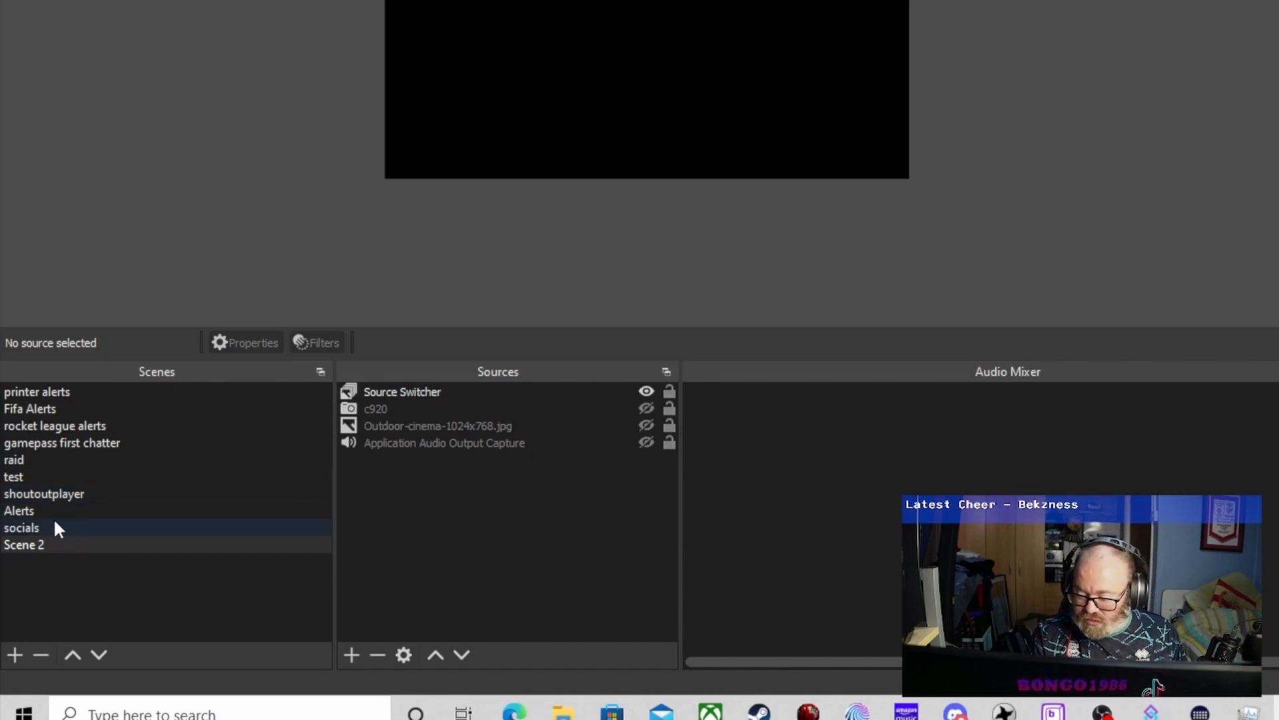
# Add the existing Scene 2 as a visible scene source in the Fifa Alerts scene.
pyautogui.click(58, 407)
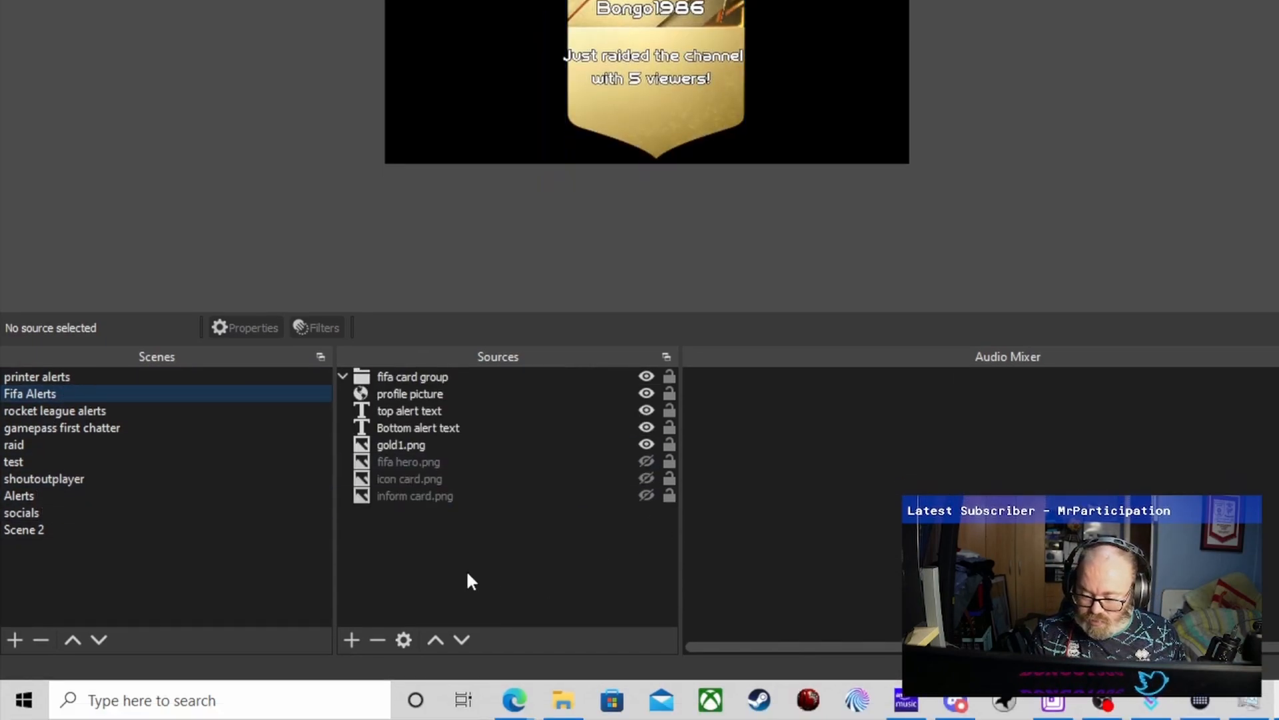
pyautogui.rightClick(425, 564)
pyautogui.moveTo(485, 576)
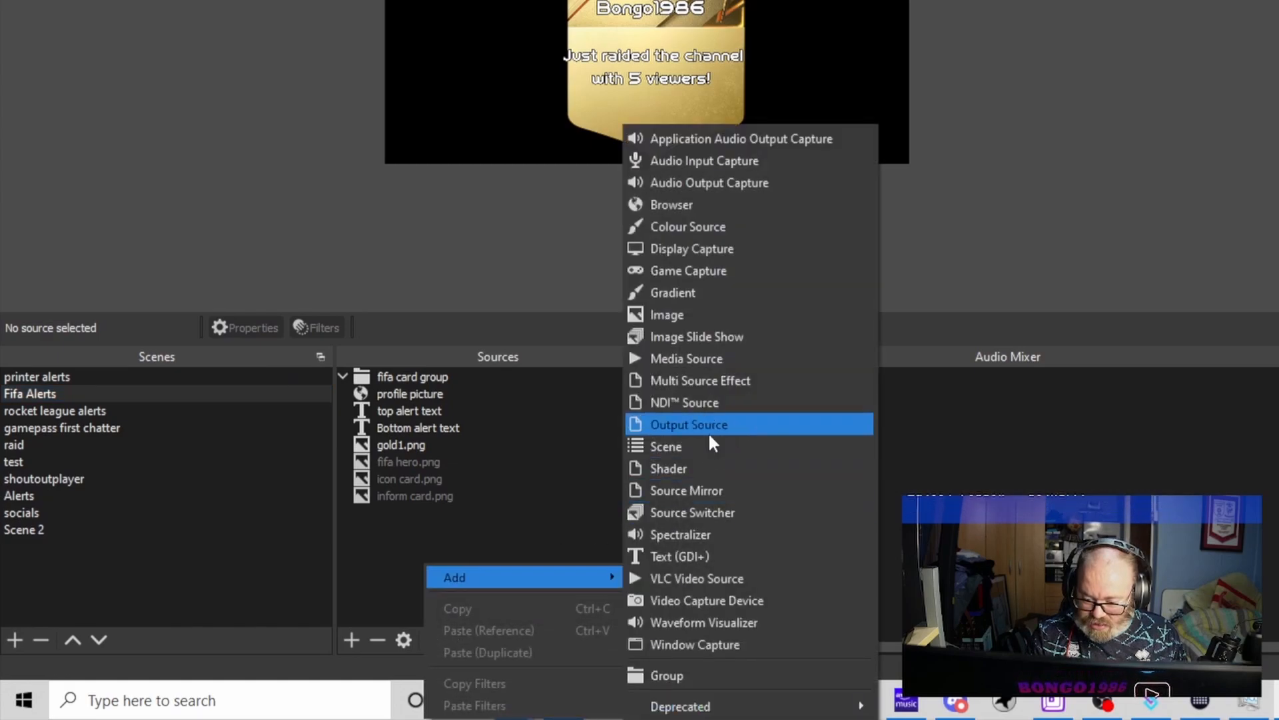
pyautogui.click(698, 446)
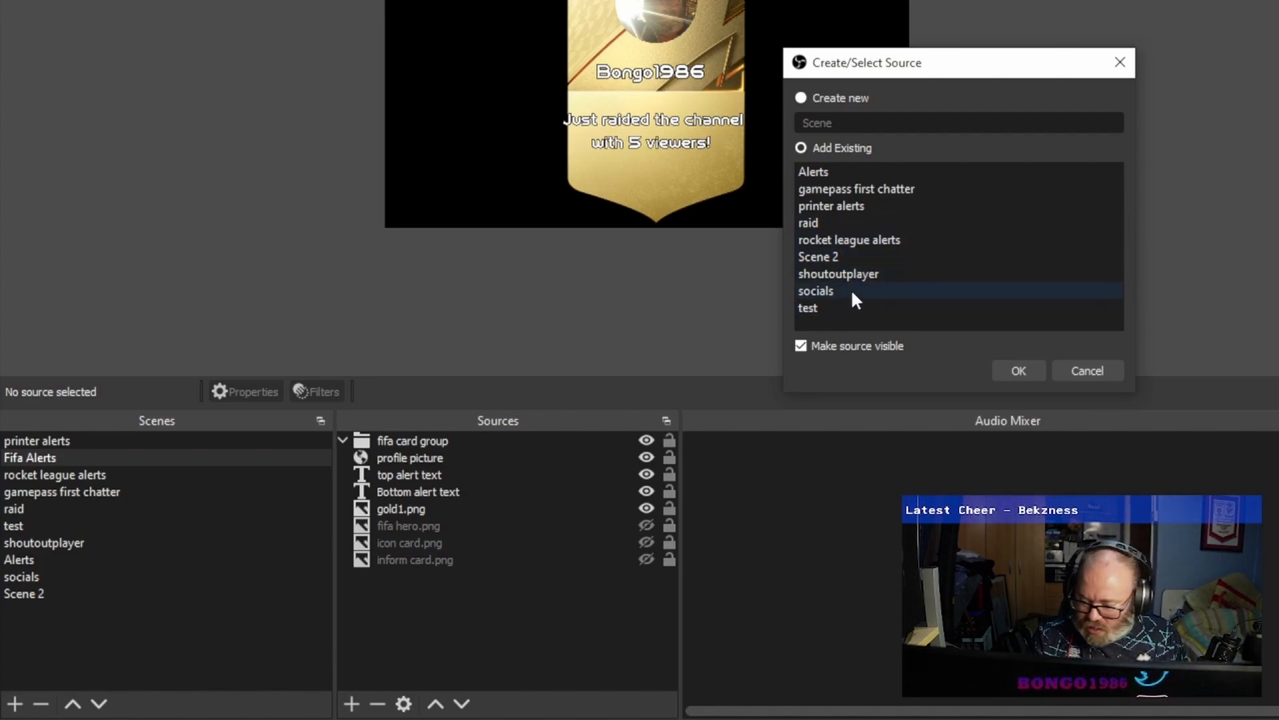
pyautogui.click(847, 258)
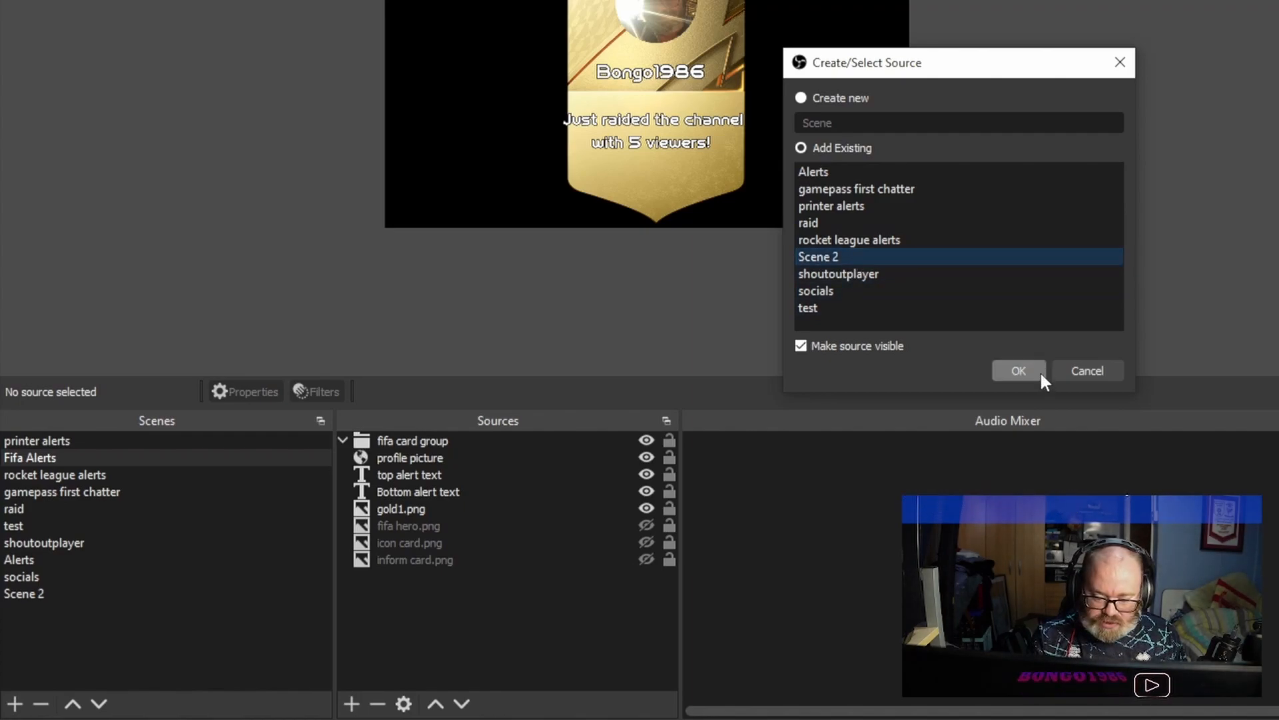
pyautogui.click(1018, 370)
# Scale the Scene 2 source down to about half the canvas size in the canvas's upper-left corner and deselect it.
pyautogui.moveTo(913, 228); pyautogui.dragTo(659, 54)
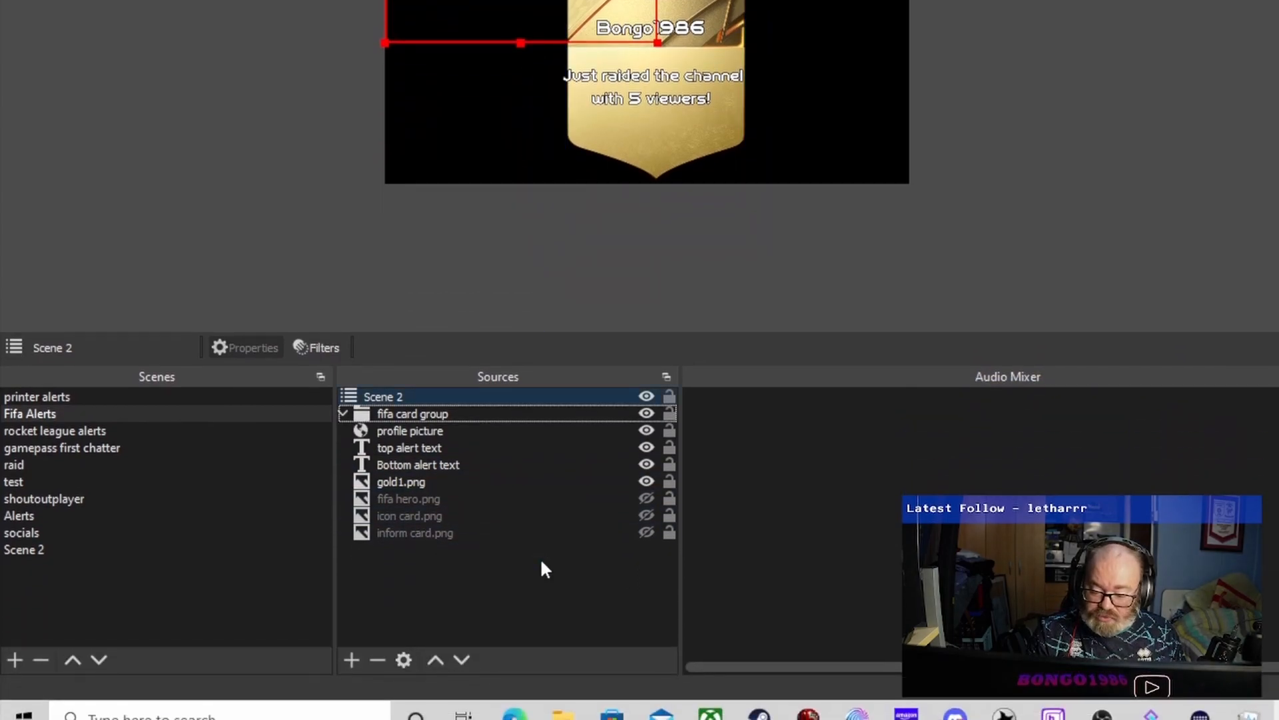
pyautogui.click(543, 713)
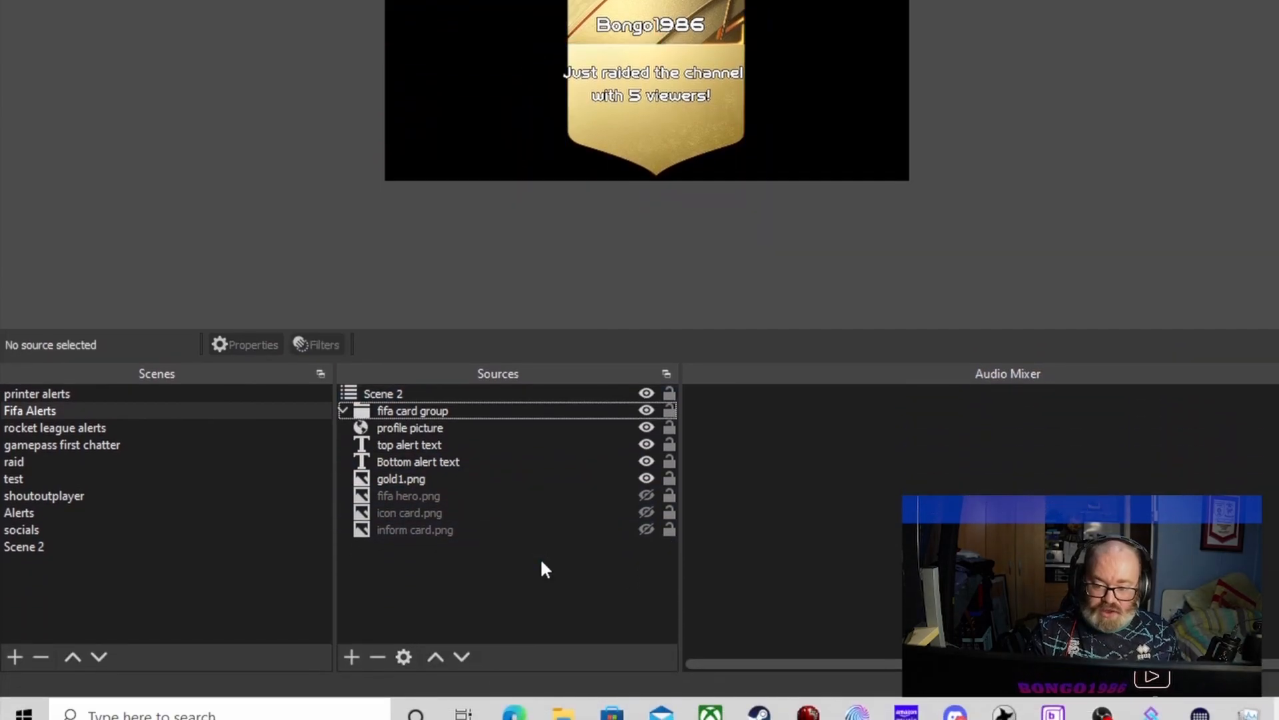